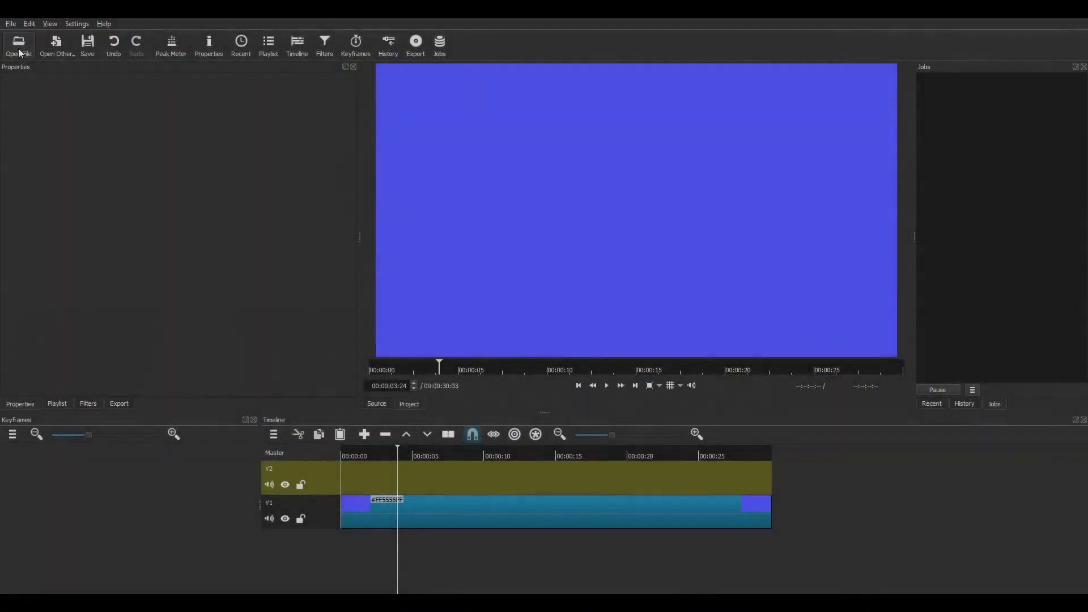
# Step: Load 'Big ARROW (Outline) thickness 02' from Desktop > shapes > ARROWS 1920 x 1080 into the source viewer
pyautogui.click(18, 49)
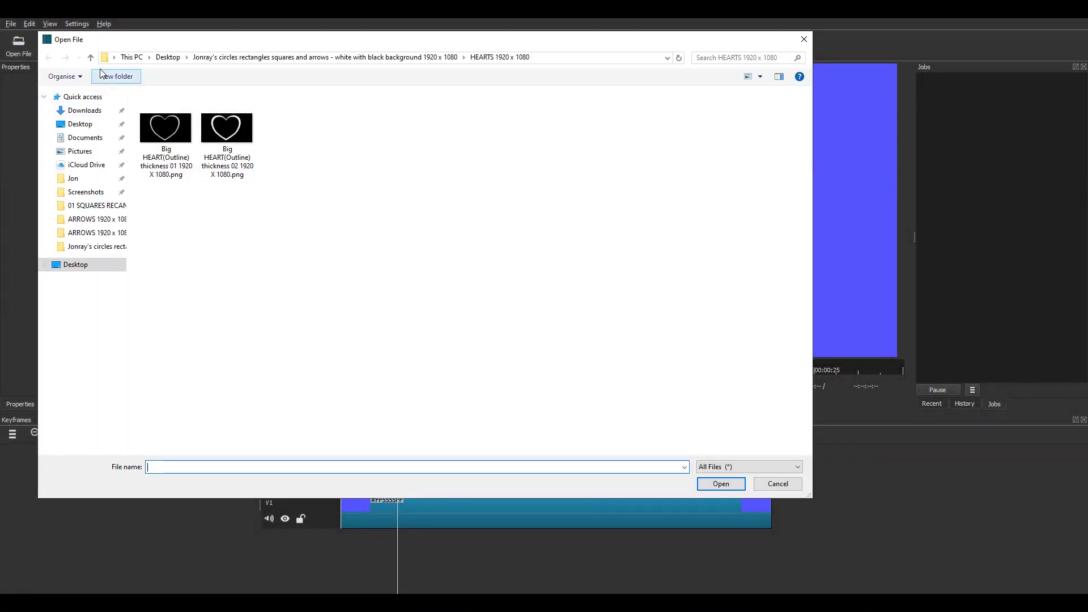
pyautogui.click(90, 58)
pyautogui.click(91, 58)
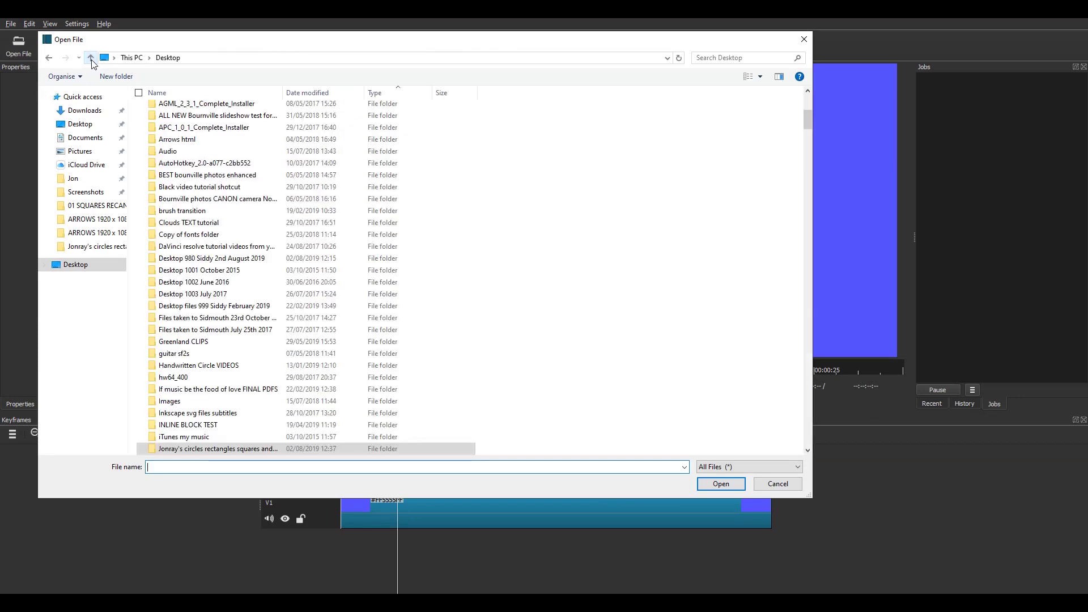
pyautogui.scroll(-4, 256, 309)
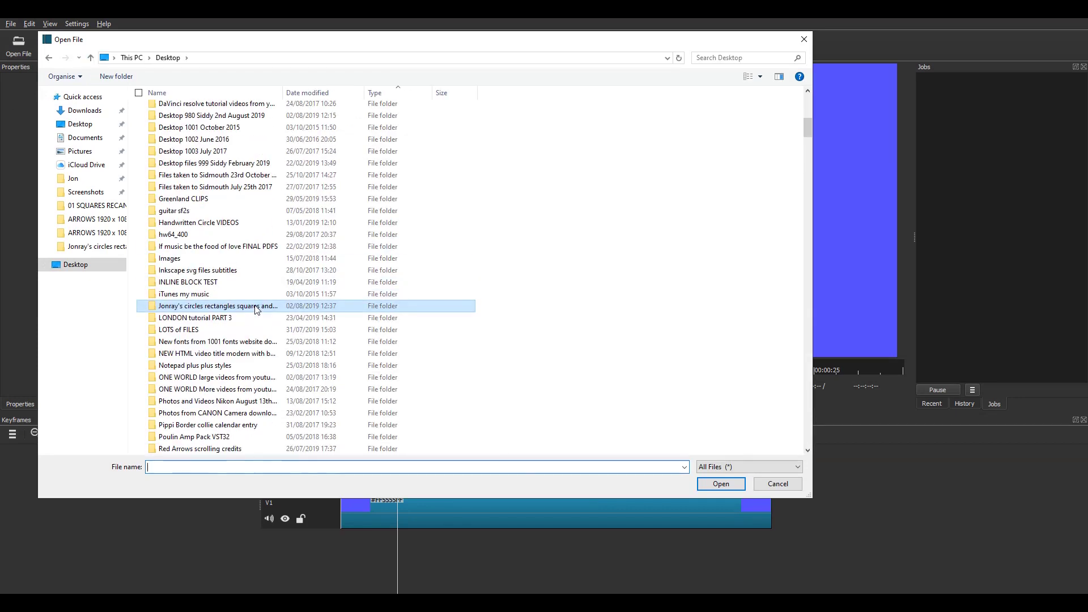
pyautogui.doubleClick(256, 309)
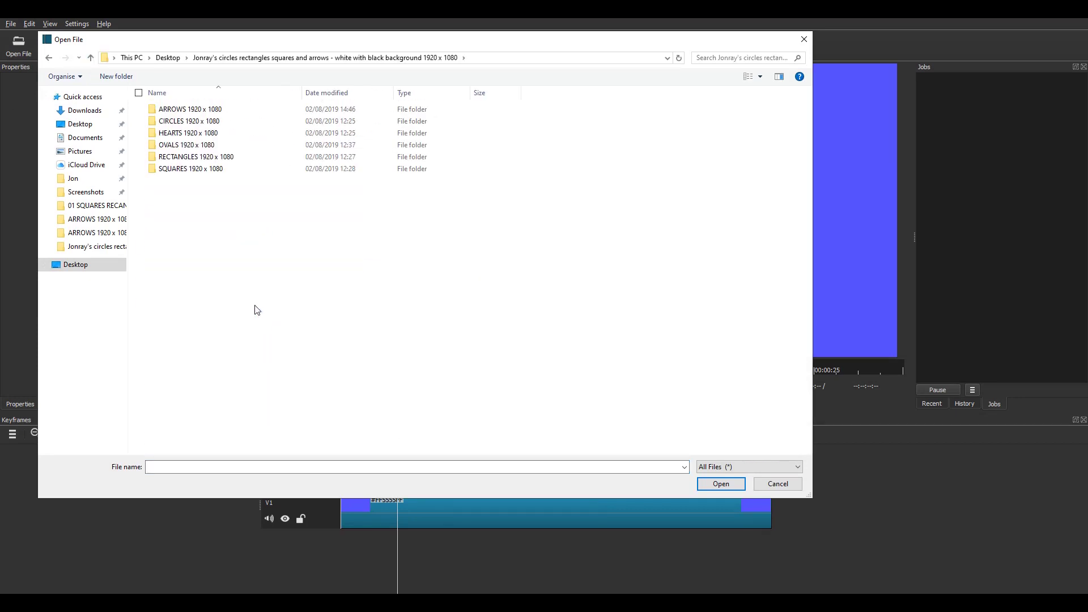
pyautogui.doubleClick(187, 110)
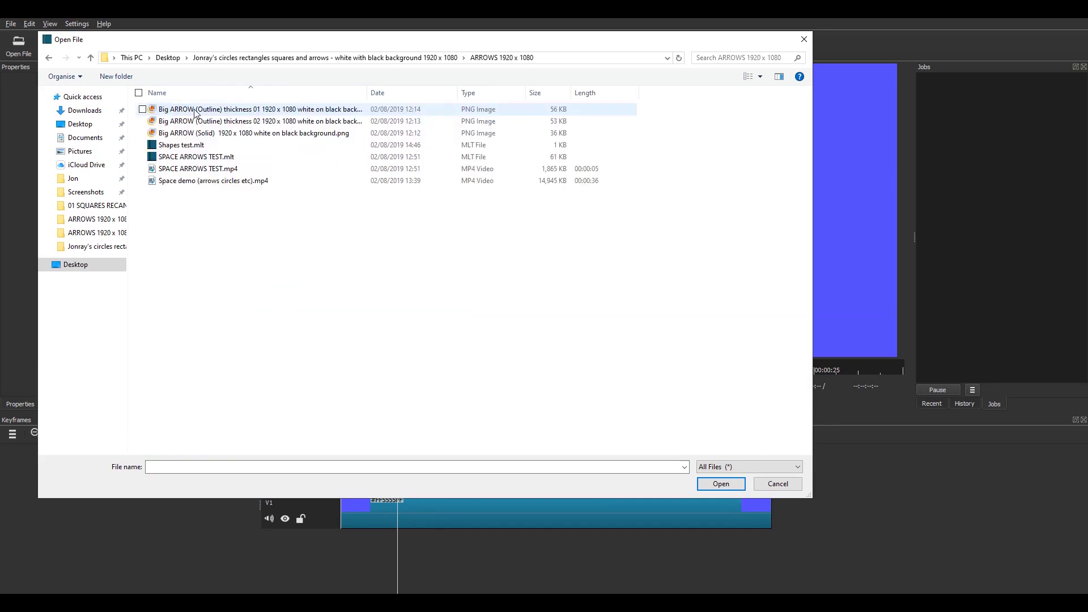
pyautogui.click(194, 123)
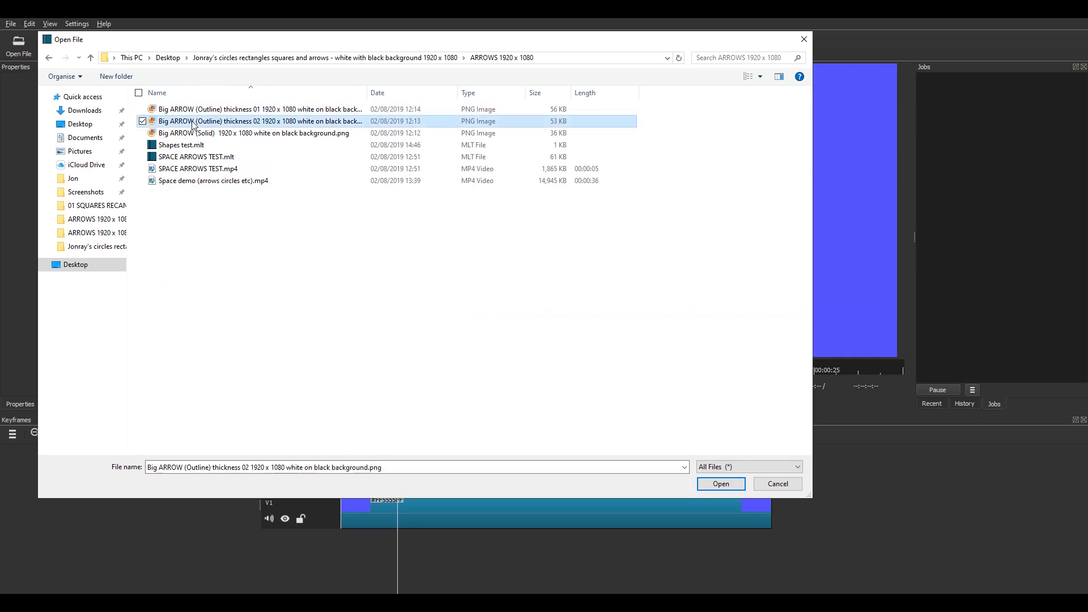
pyautogui.click(720, 483)
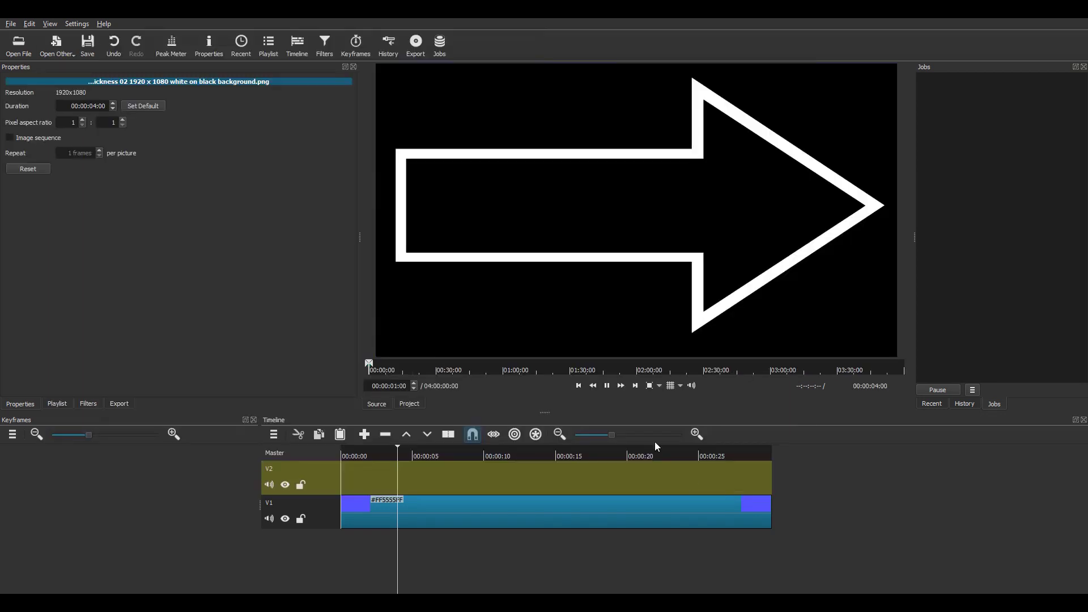
# Step: Drop the arrow image onto track V2 above the blue clip, starting near 1.5 seconds
pyautogui.moveTo(481, 411); pyautogui.dragTo(325, 479)
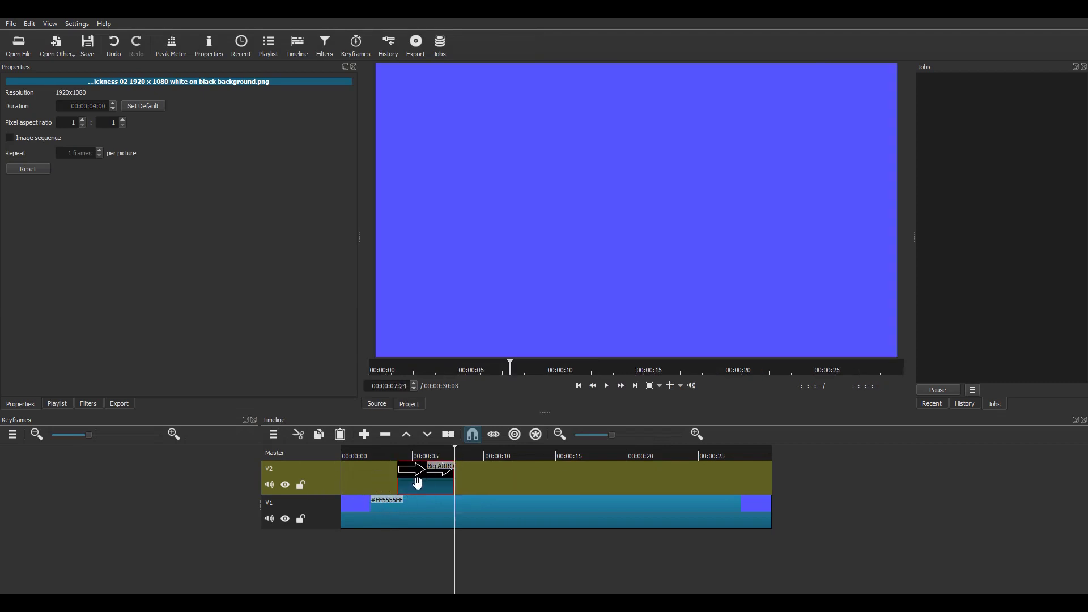
pyautogui.moveTo(418, 484); pyautogui.dragTo(384, 487)
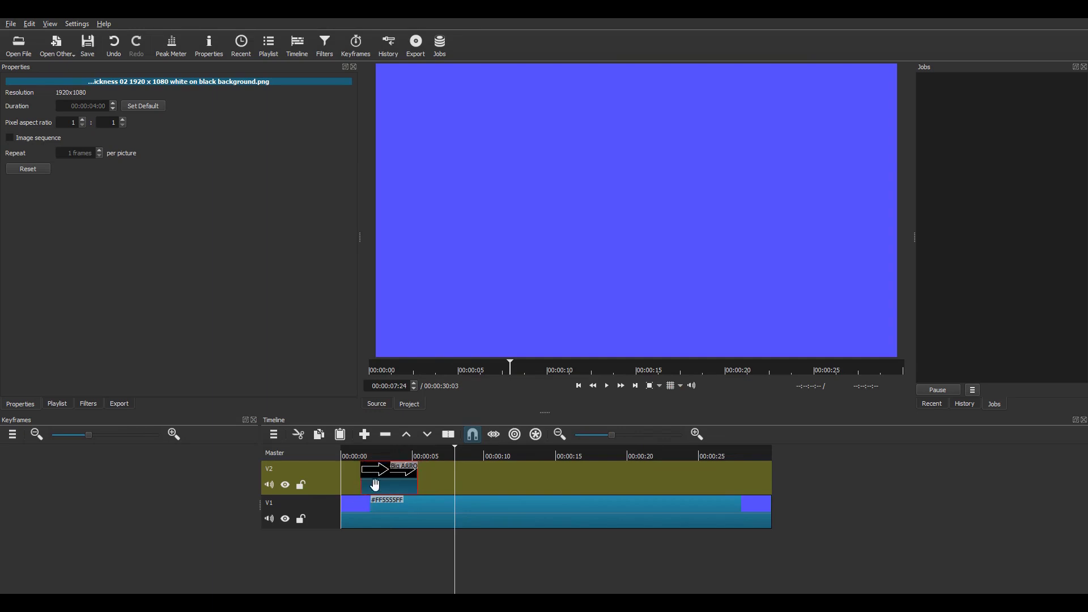
pyautogui.click(387, 458)
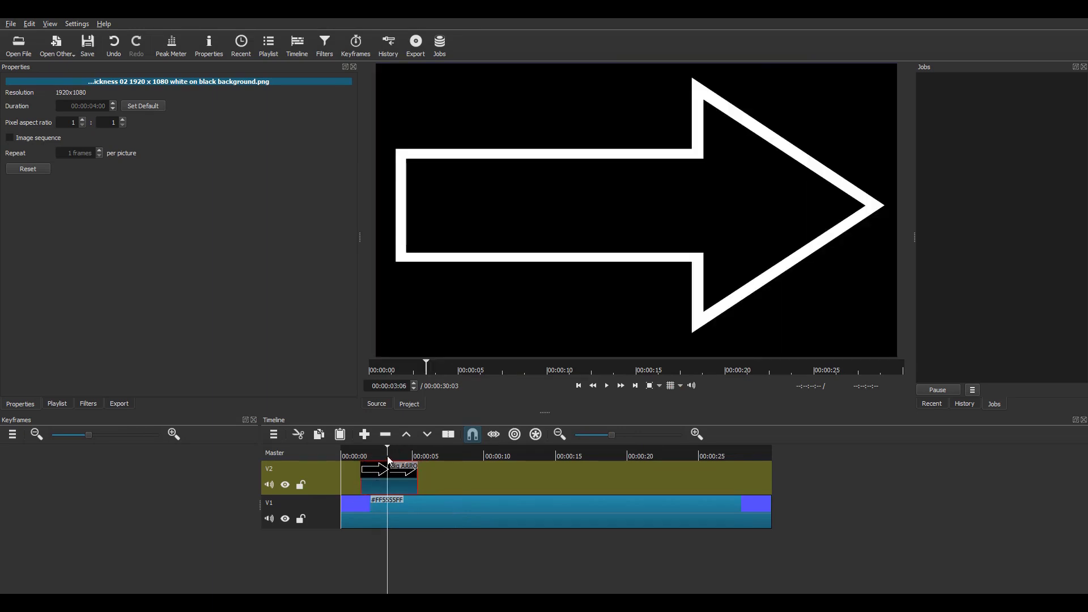
# Step: Add a Chroma Key: Simple filter to the arrow clip, with black picked as the key colour
pyautogui.click(91, 404)
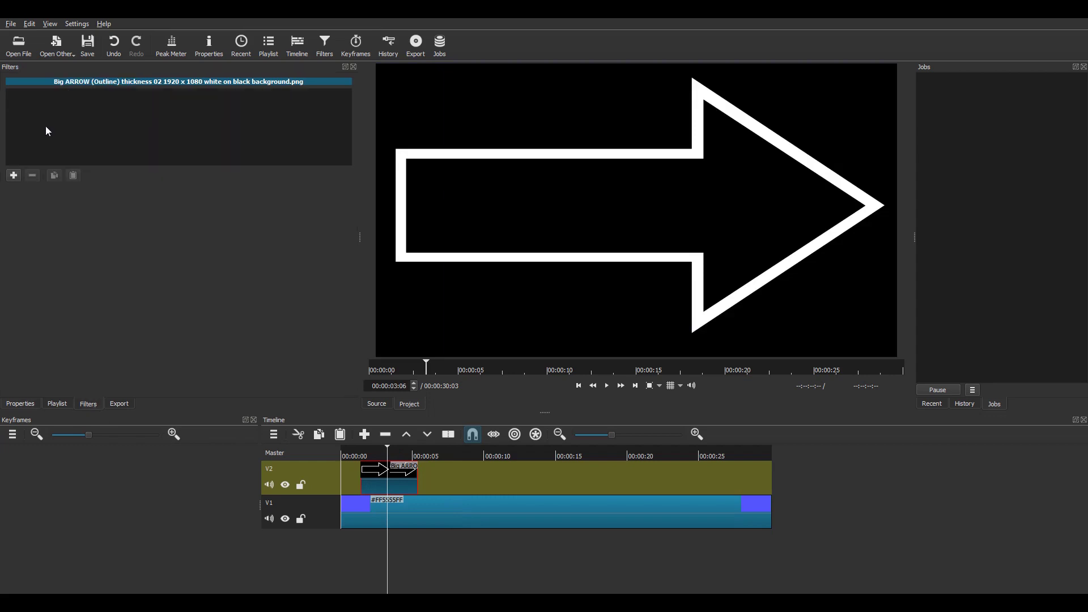
pyautogui.click(14, 176)
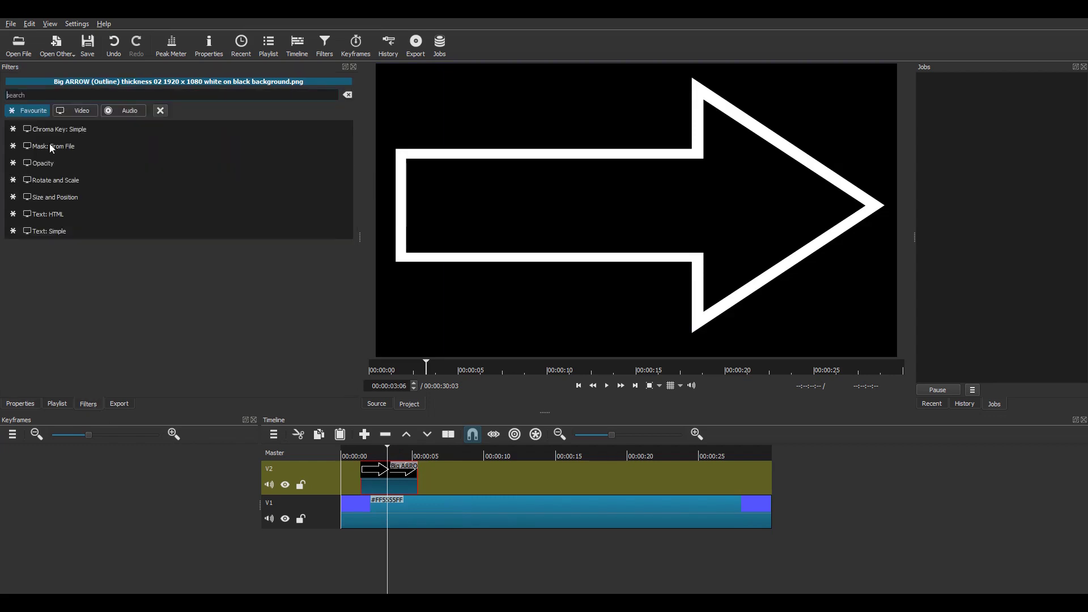
pyautogui.click(60, 127)
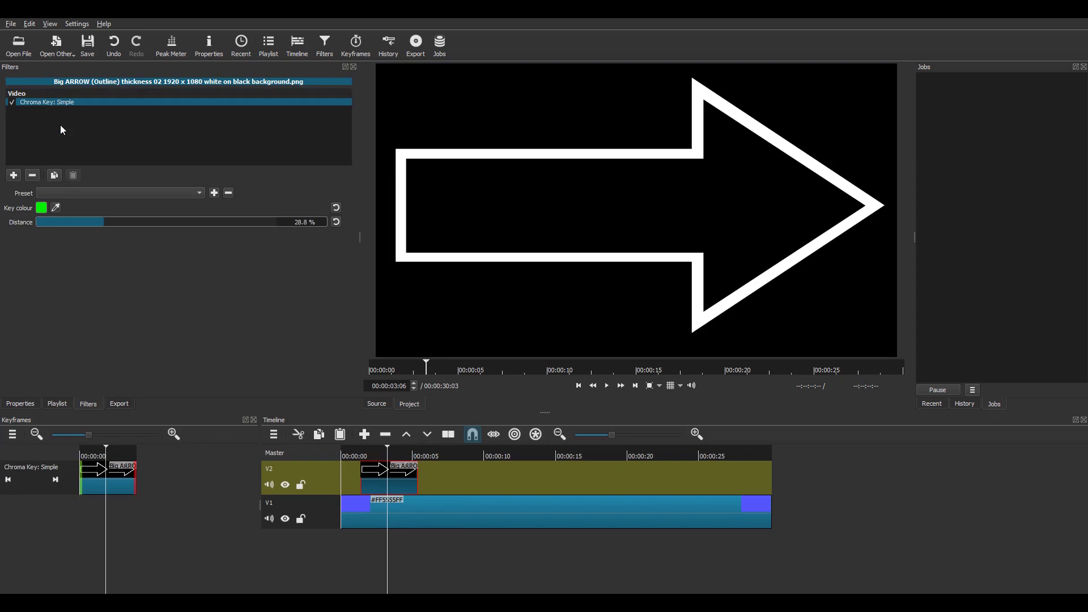
pyautogui.click(56, 208)
pyautogui.click(480, 308)
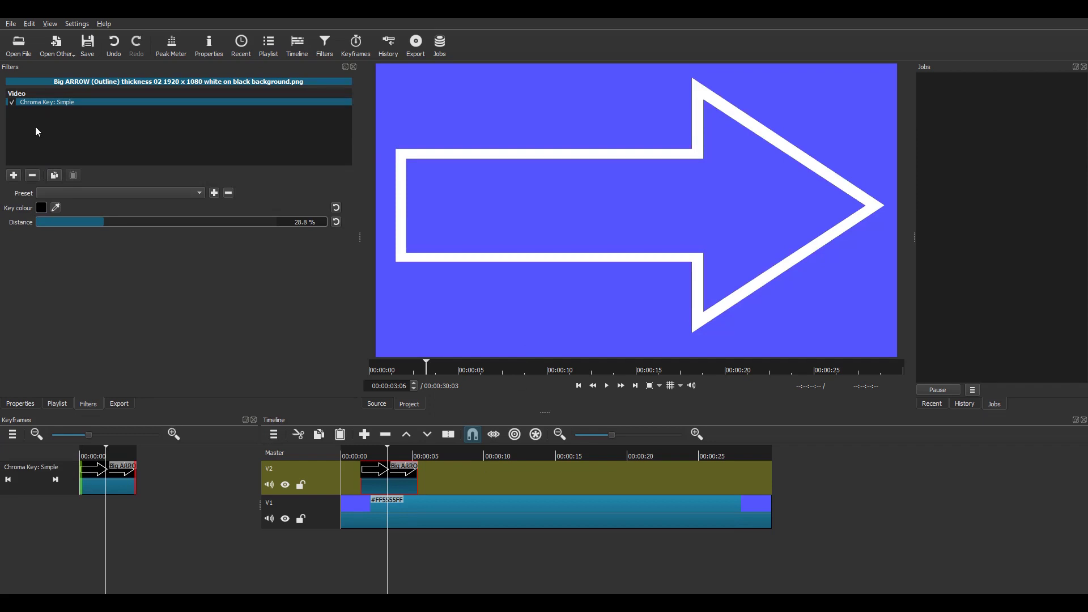
# Step: Add a Rotate and Scale filter with scale 25.7% and rotation -140.9 degrees
pyautogui.click(13, 176)
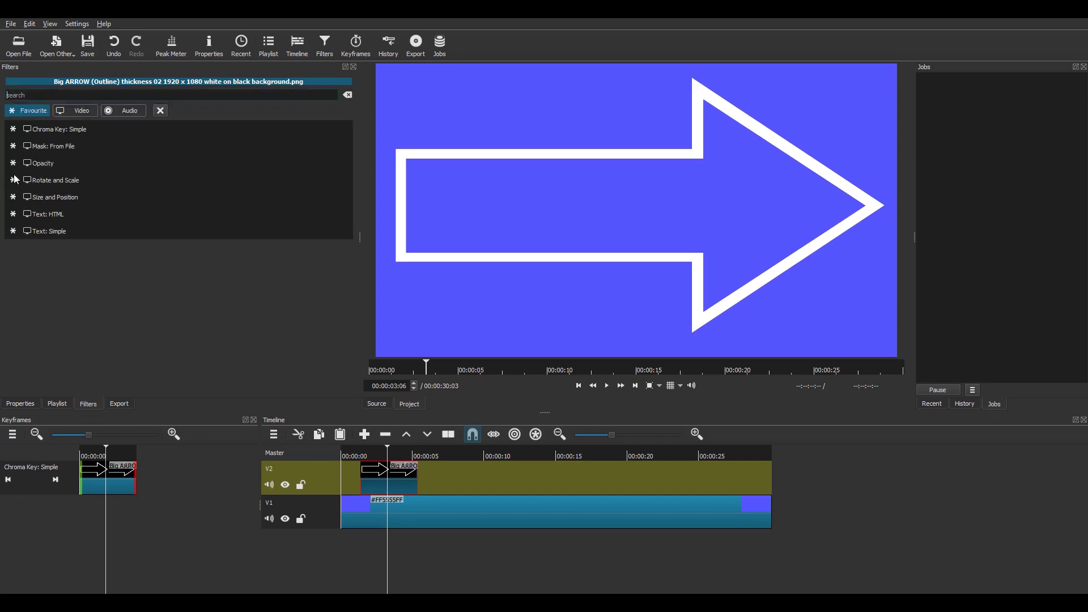
pyautogui.click(60, 179)
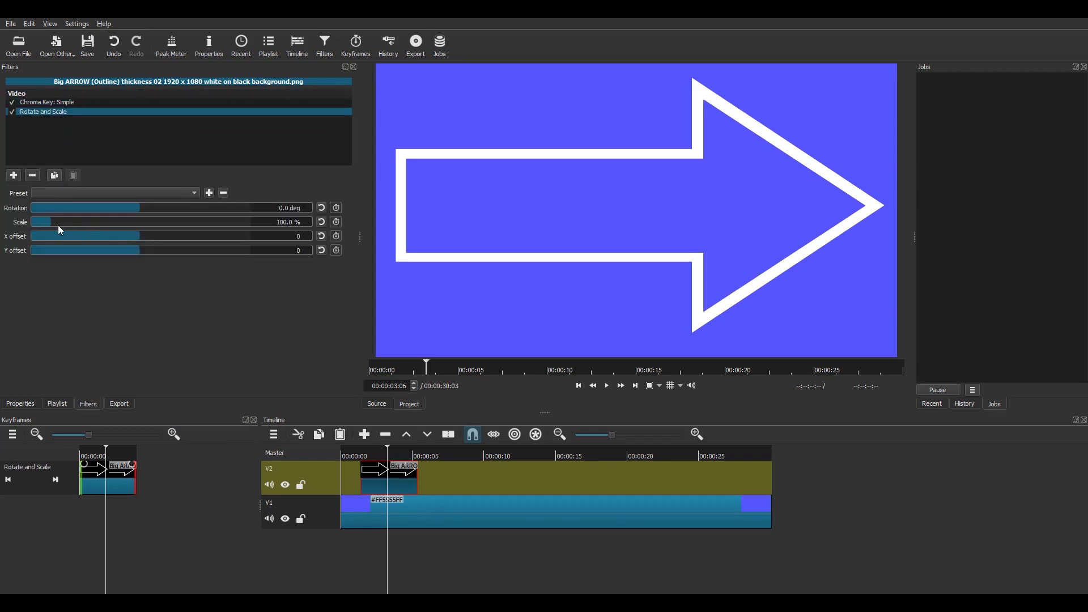
pyautogui.moveTo(51, 223); pyautogui.dragTo(36, 227)
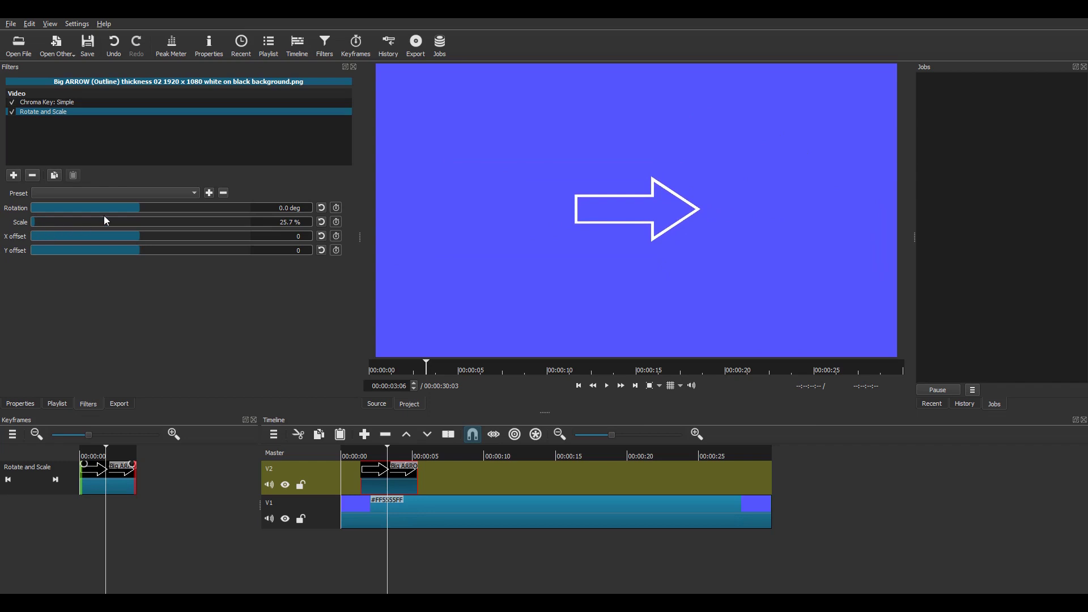
pyautogui.moveTo(124, 209); pyautogui.dragTo(99, 220)
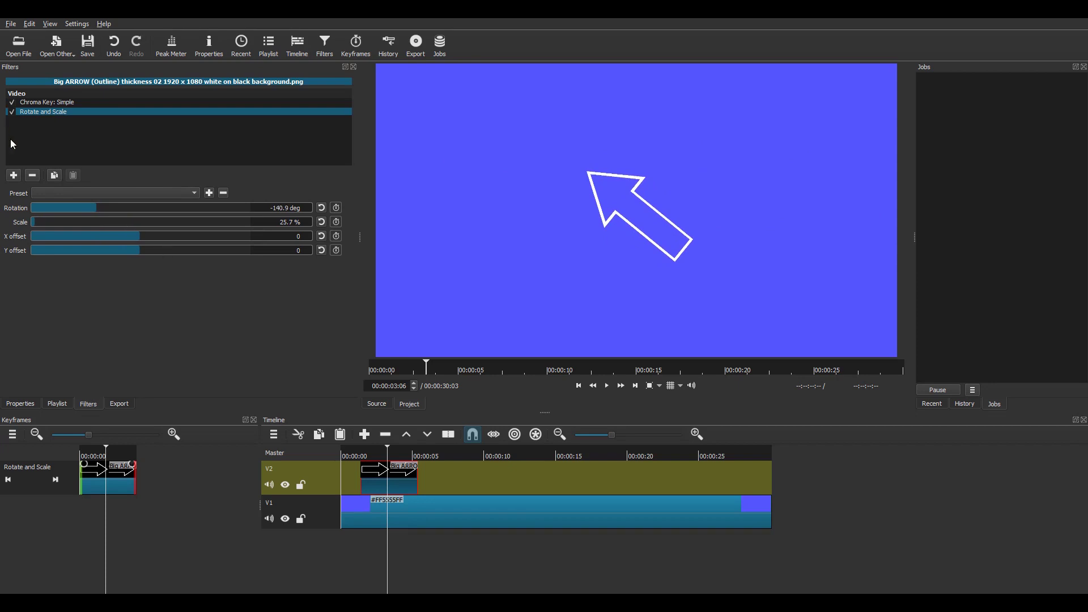
pyautogui.click(14, 176)
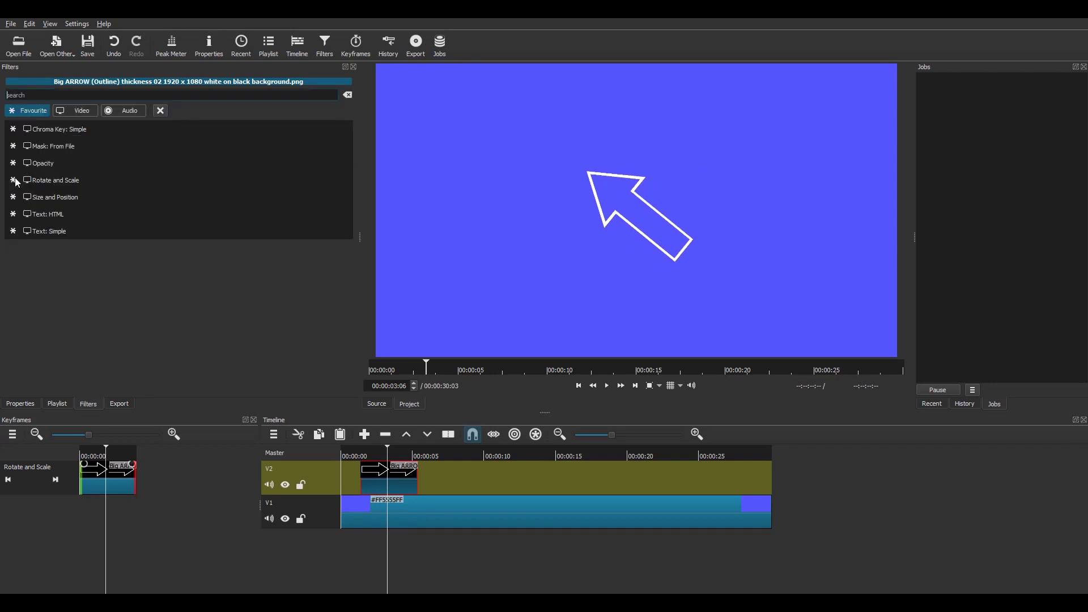
# Step: Add a Size and Position filter placing the arrow at -317, 158 with size 1794x1008
pyautogui.click(54, 201)
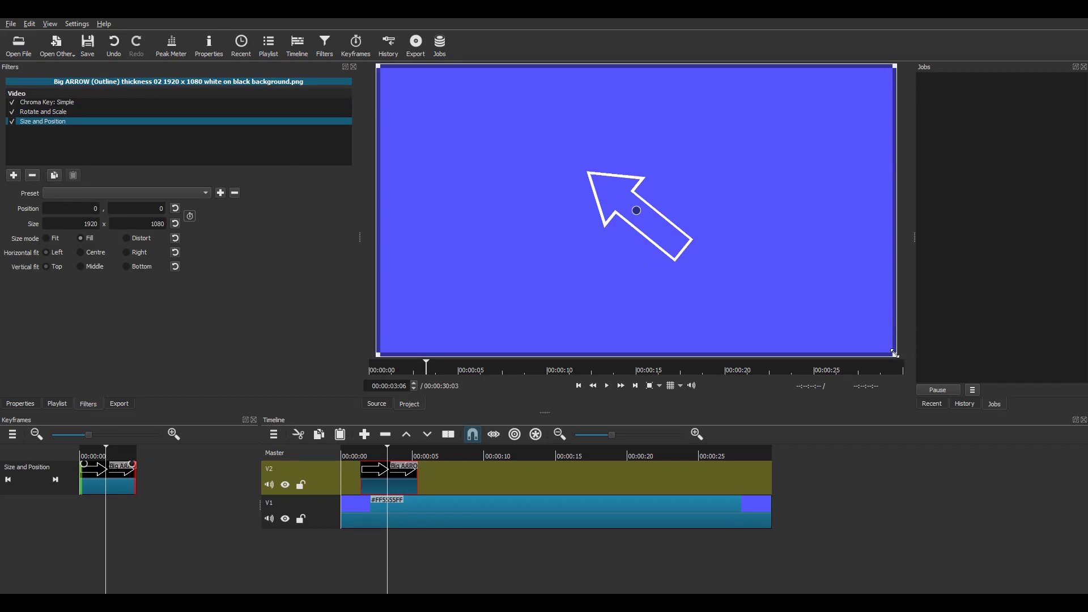
pyautogui.moveTo(893, 353); pyautogui.dragTo(861, 336)
pyautogui.moveTo(617, 202); pyautogui.dragTo(504, 260)
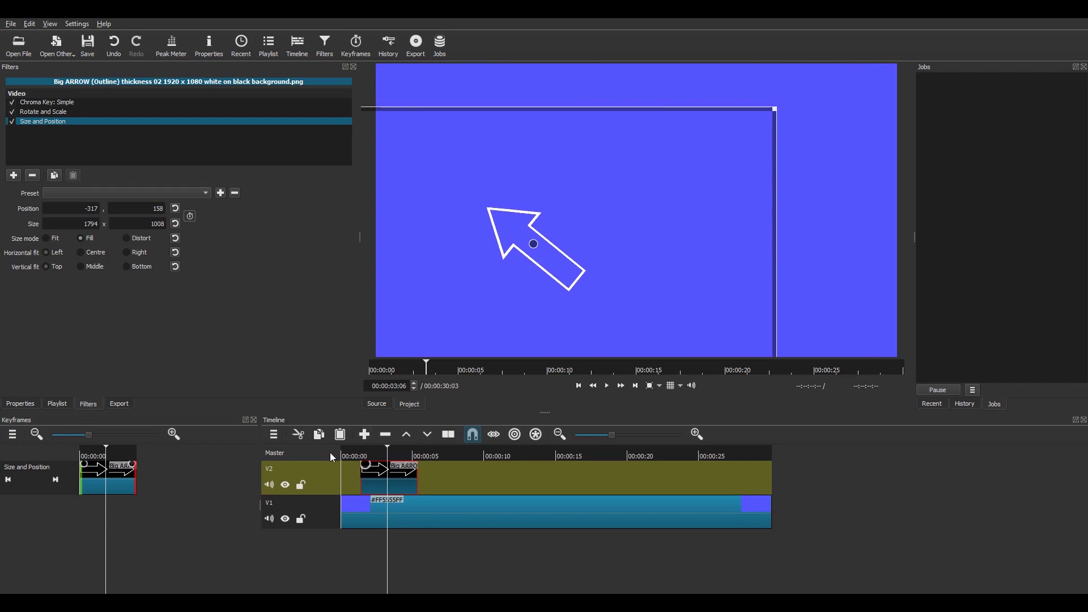
pyautogui.click(14, 175)
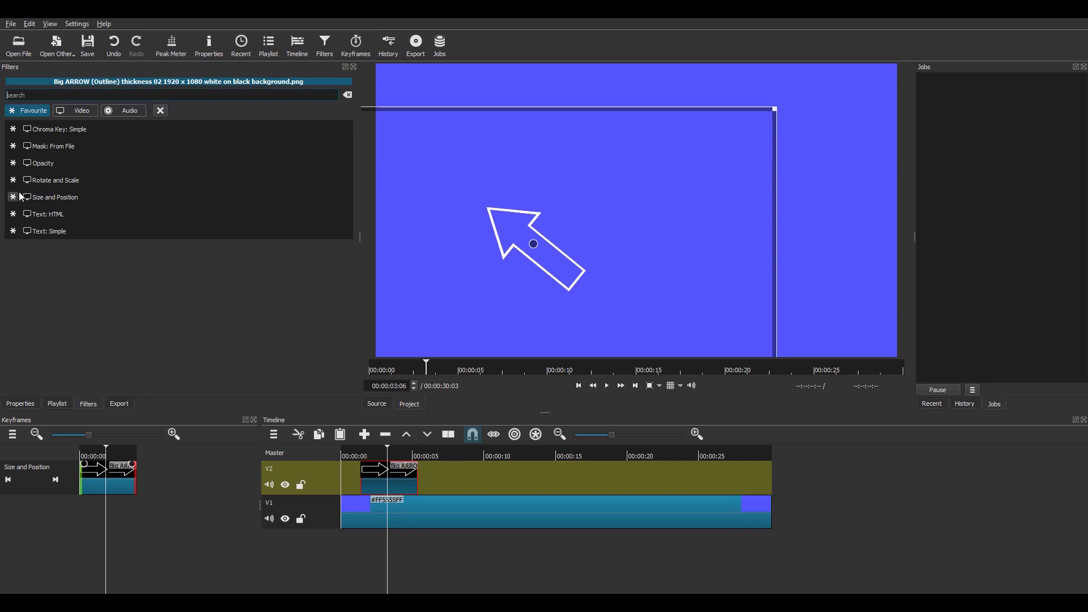
# Step: Add a Colour Grading filter and pull highlights gain toward yellow (R -6.0%, B -39.9%)
pyautogui.write('c')
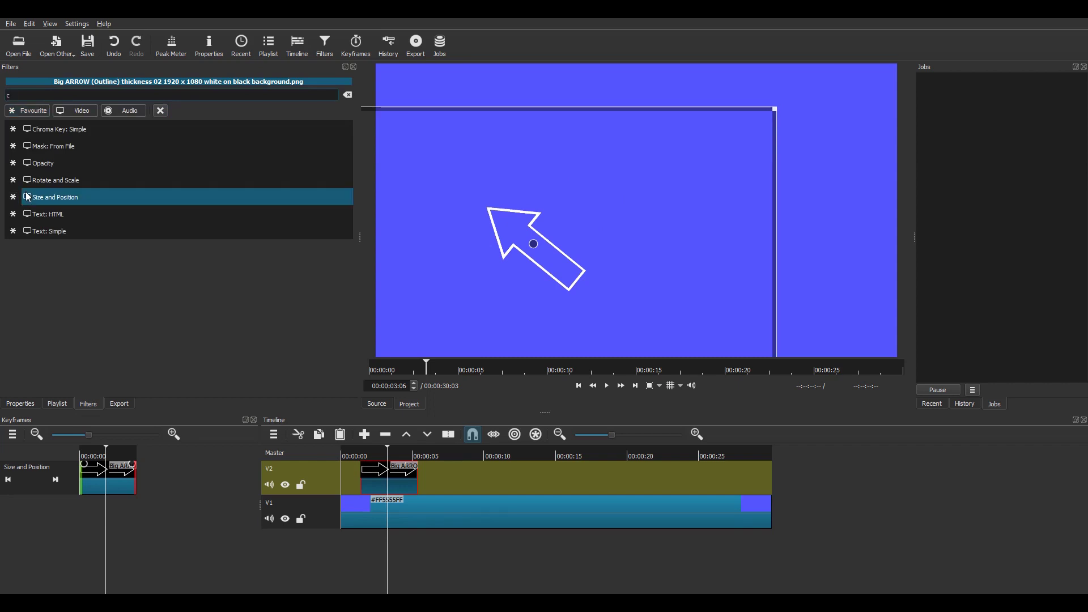
pyautogui.write('olou')
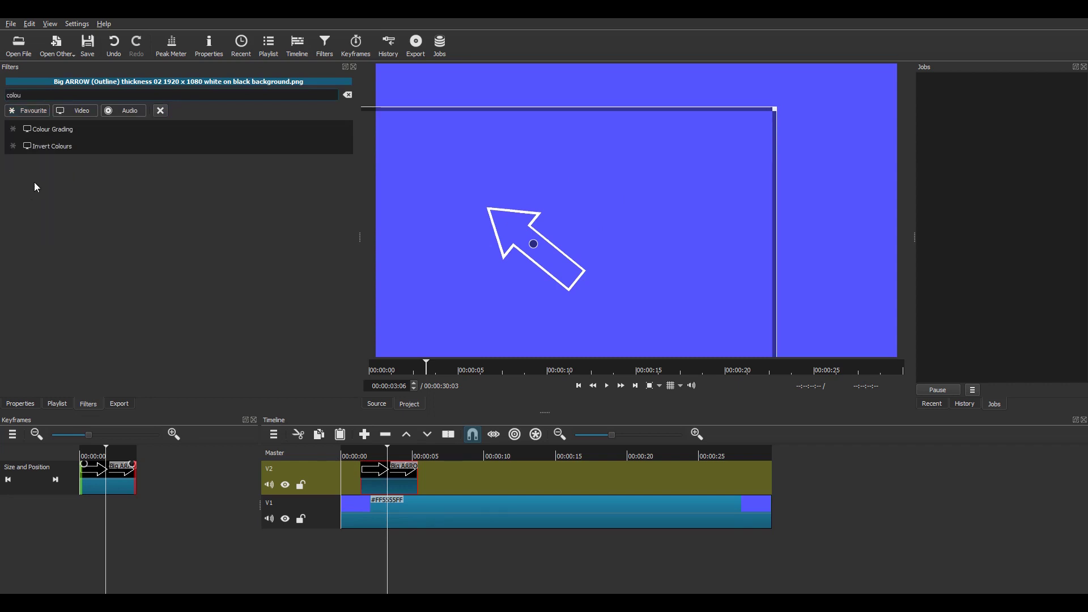
pyautogui.click(79, 134)
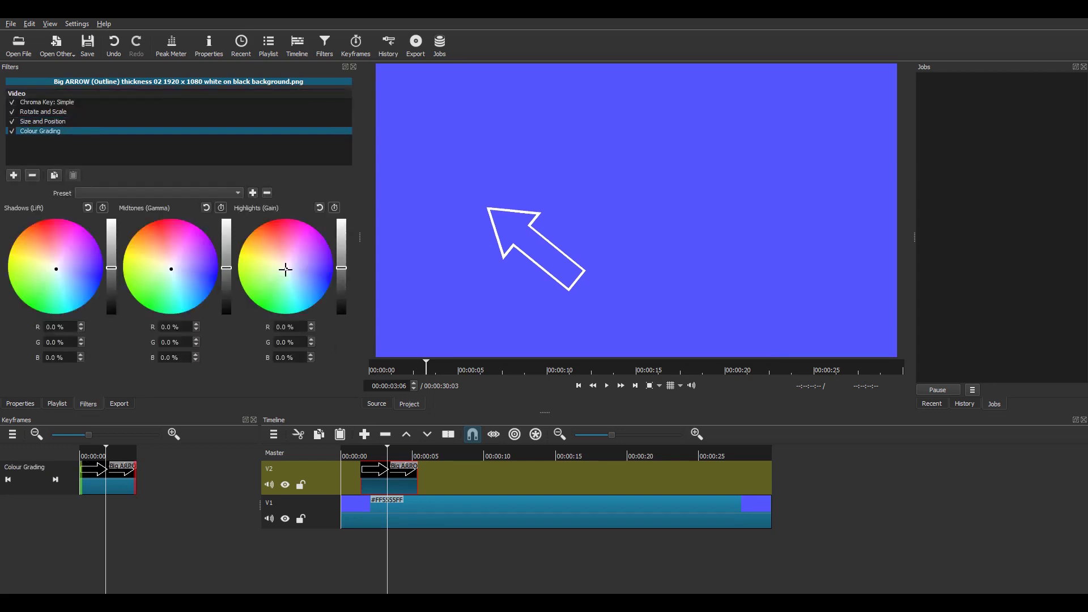
pyautogui.moveTo(286, 268)
pyautogui.mouseDown()
pyautogui.moveTo(291, 249)
pyautogui.moveTo(282, 244)
pyautogui.moveTo(253, 275)
pyautogui.moveTo(270, 266)
pyautogui.mouseUp()
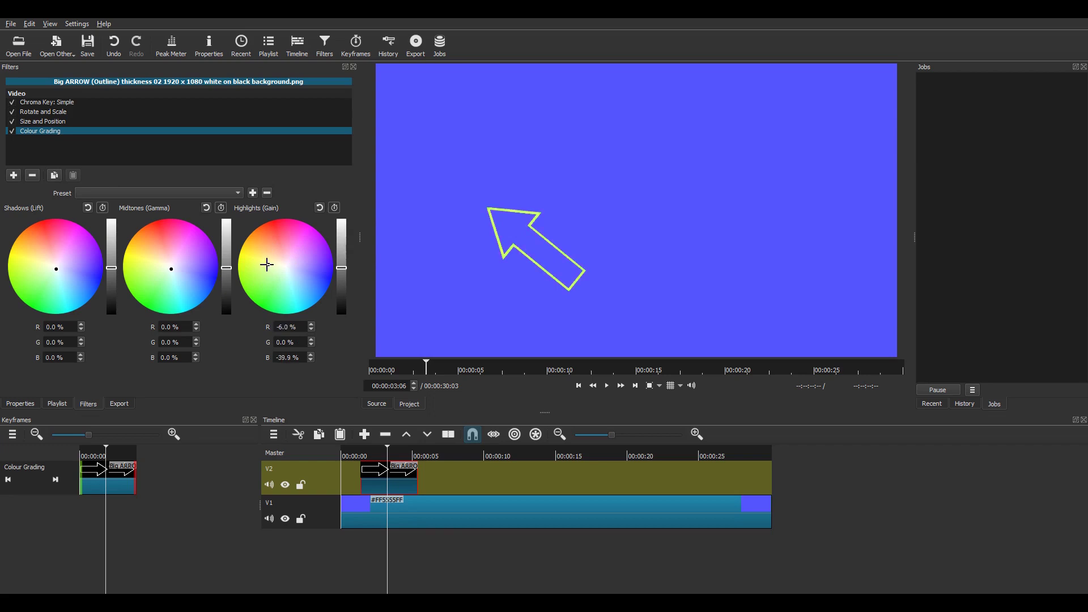
# Step: Preview the yellow arrow, add a 1-second fade-in, and move the clip to 00:00:00
pyautogui.click(359, 457)
pyautogui.press('space')
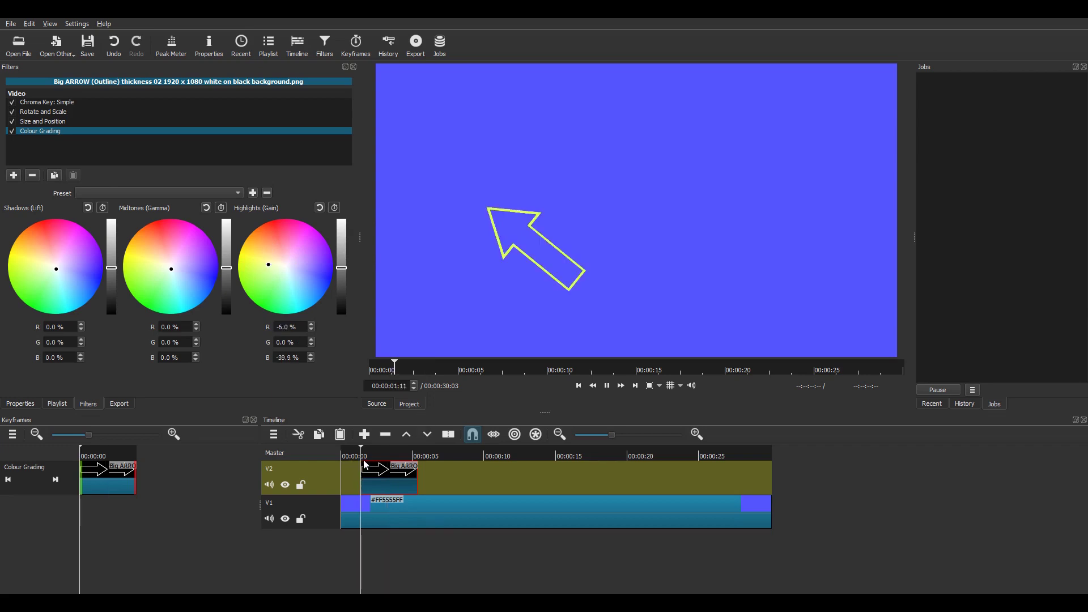
pyautogui.press('space')
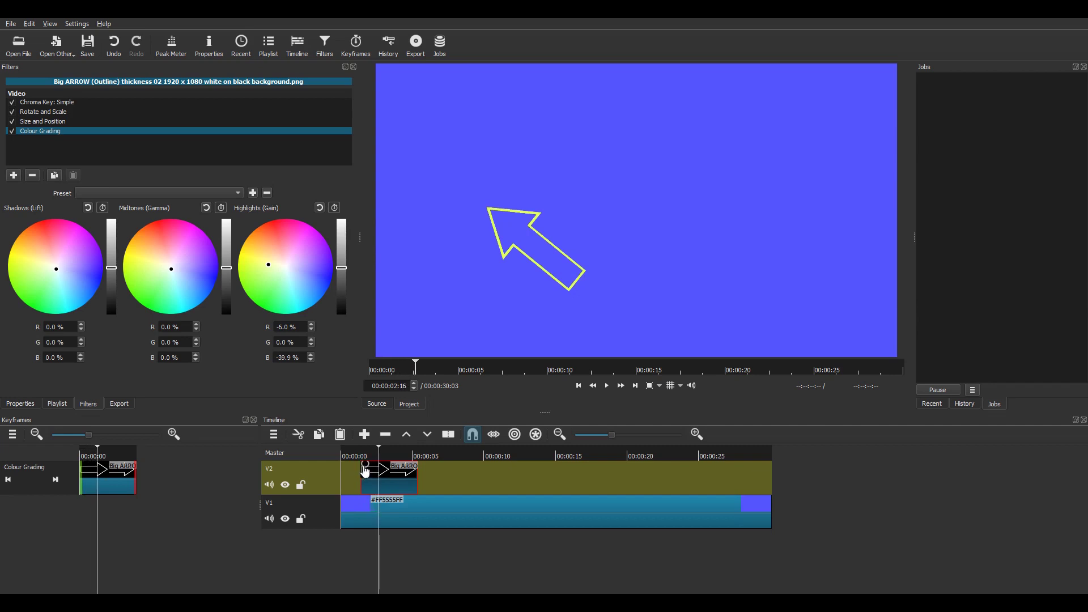
pyautogui.moveTo(363, 463); pyautogui.dragTo(410, 472)
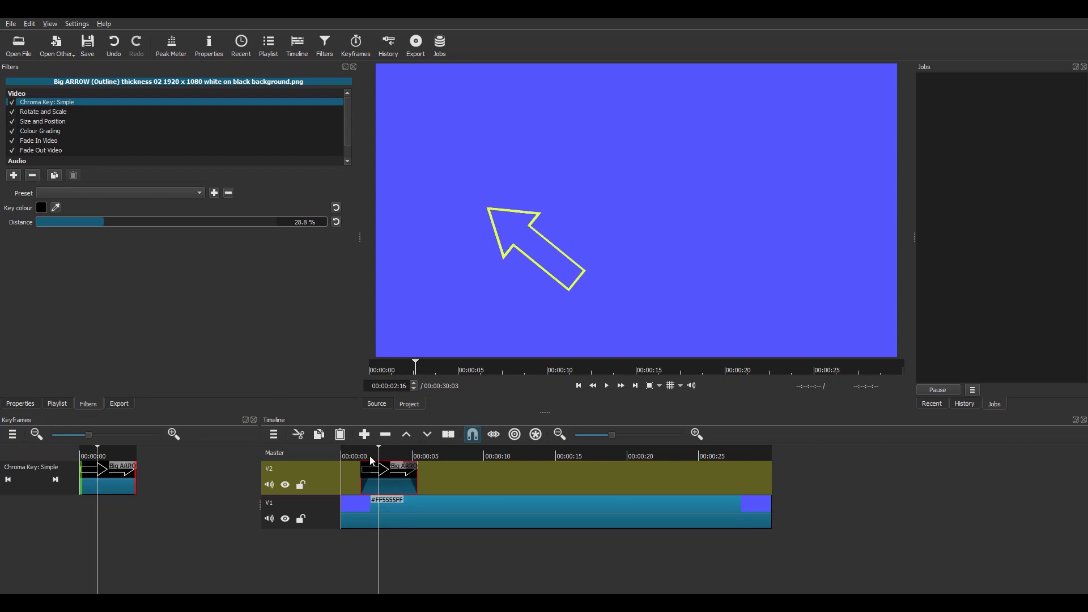
pyautogui.press('Left')
pyautogui.press('Left')
pyautogui.press('Left')
pyautogui.press('Left')
pyautogui.press('Left')
pyautogui.press('Left')
pyautogui.press('Left')
pyautogui.press('Left')
pyautogui.press('Left')
pyautogui.press('Left')
pyautogui.press('Left')
pyautogui.press('Left')
pyautogui.press('Left')
pyautogui.press('Left')
pyautogui.press('Left')
pyautogui.press('Left')
pyautogui.press('Left')
pyautogui.press('Left')
pyautogui.press('Left')
pyautogui.press('Left')
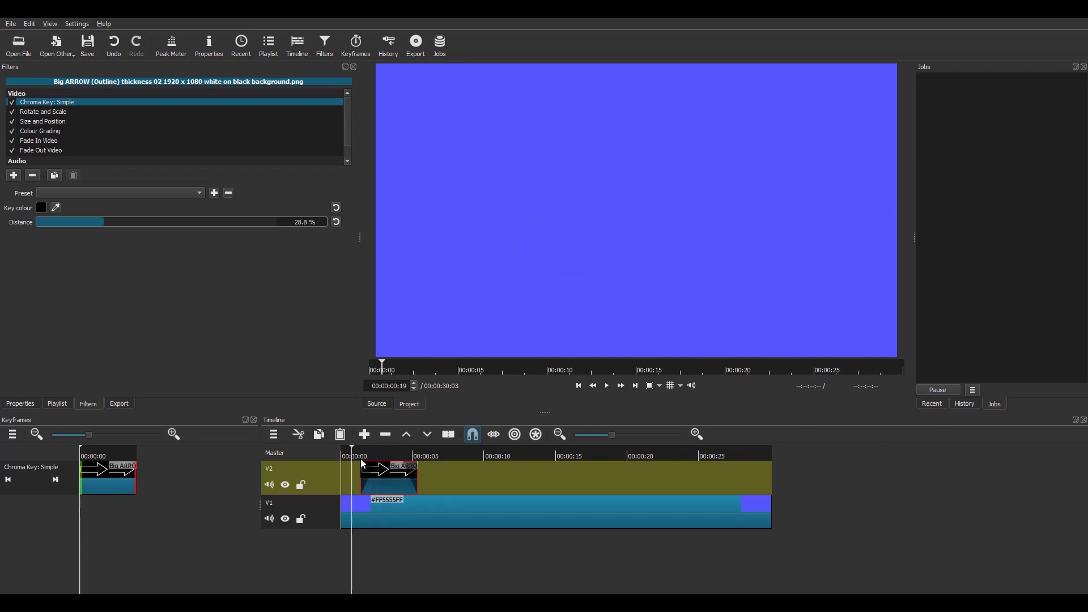
pyautogui.moveTo(377, 469); pyautogui.dragTo(356, 470)
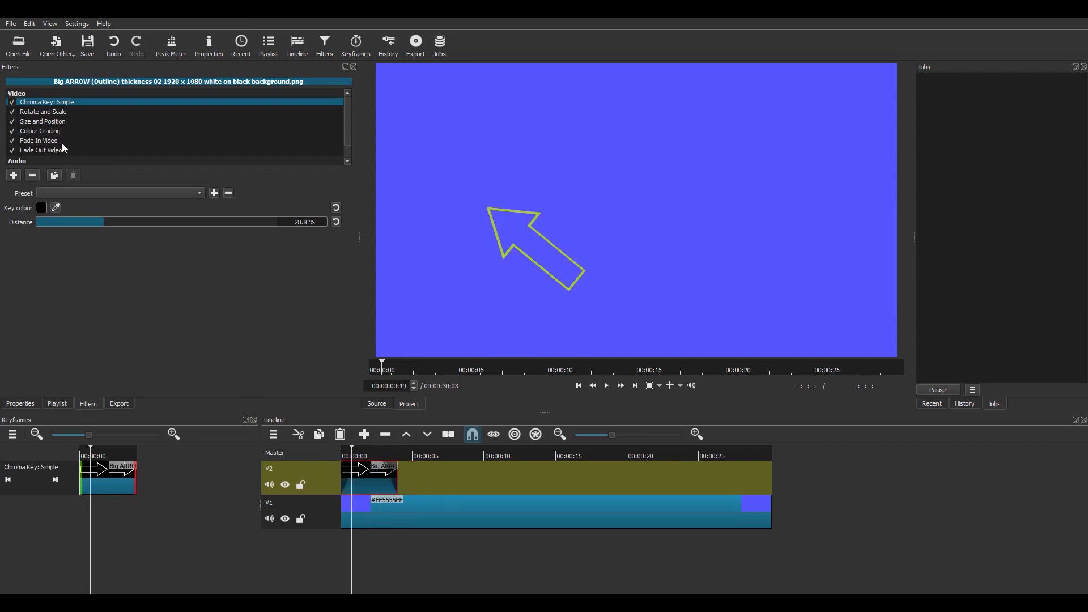
# Step: Make the arrow's fade-in adjust opacity instead of fading with black
pyautogui.click(43, 140)
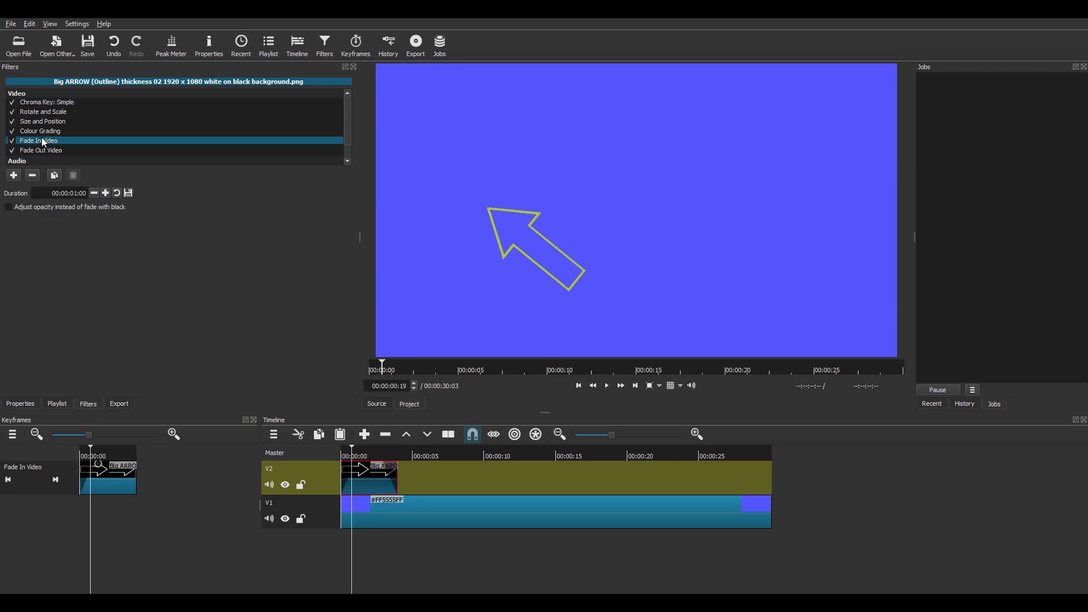
pyautogui.click(9, 208)
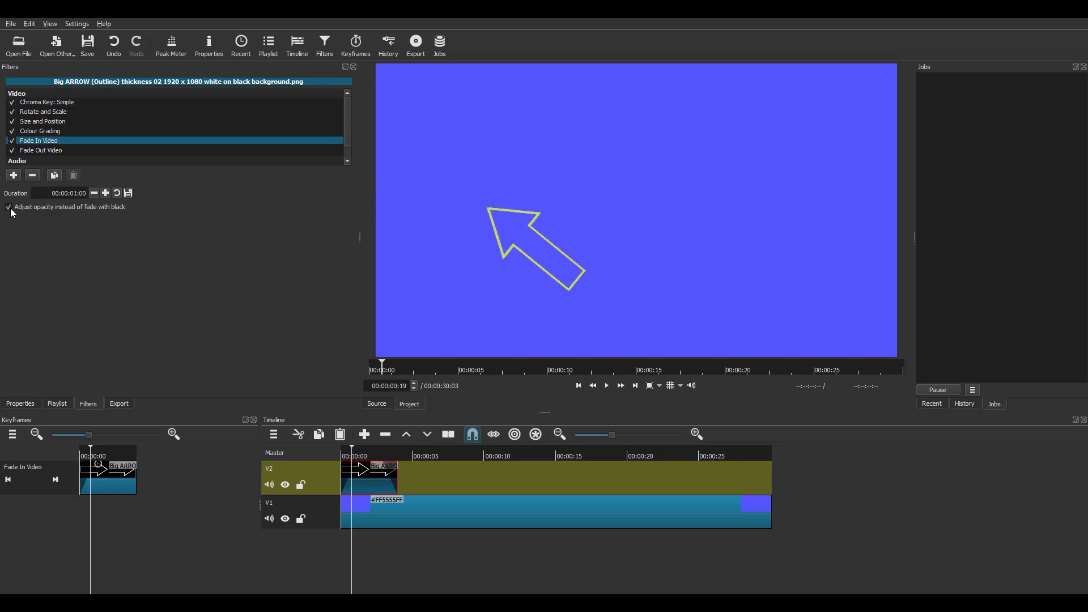
pyautogui.click(37, 150)
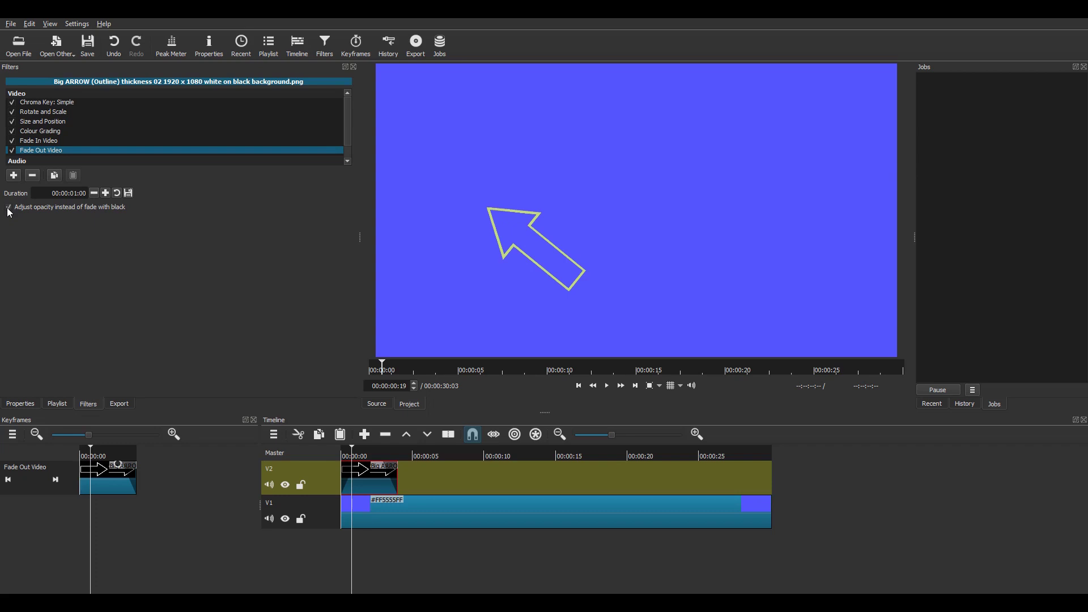
# Step: Move the arrow clip about 1.8 seconds later and play it back
pyautogui.moveTo(390, 475); pyautogui.dragTo(417, 474)
pyautogui.press('space')
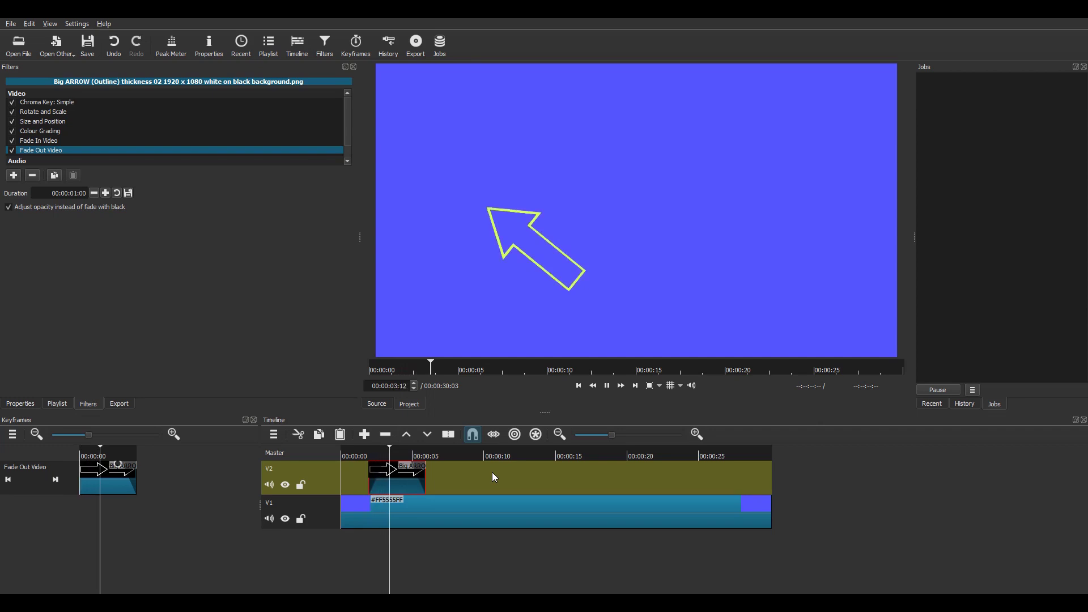
pyautogui.press('space')
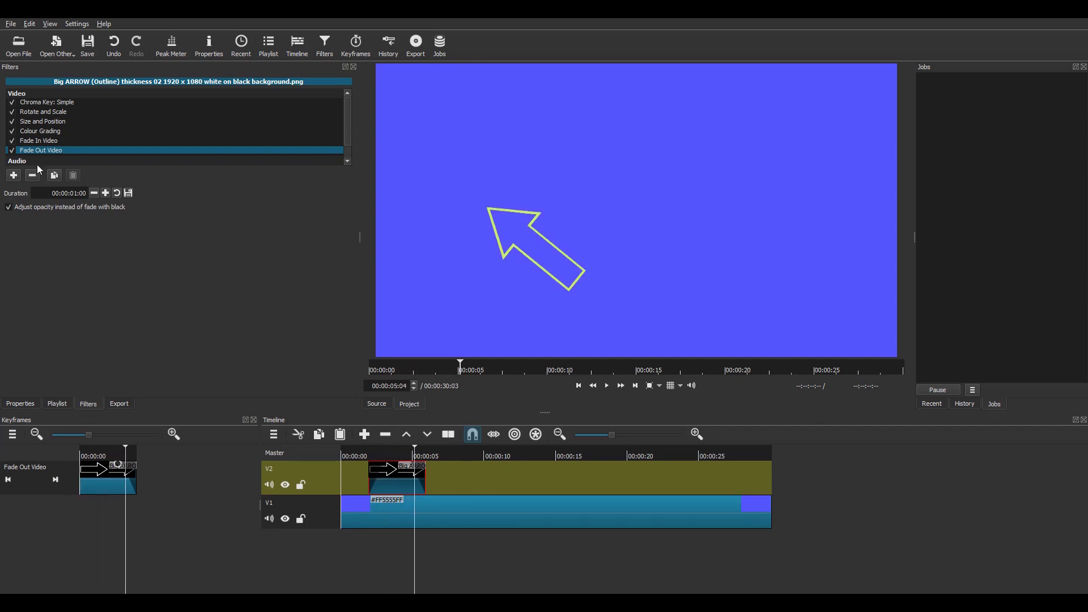
# Step: Lower the arrow's Rotate and Scale scale from 25.7% to 12.9% and preview it
pyautogui.click(51, 113)
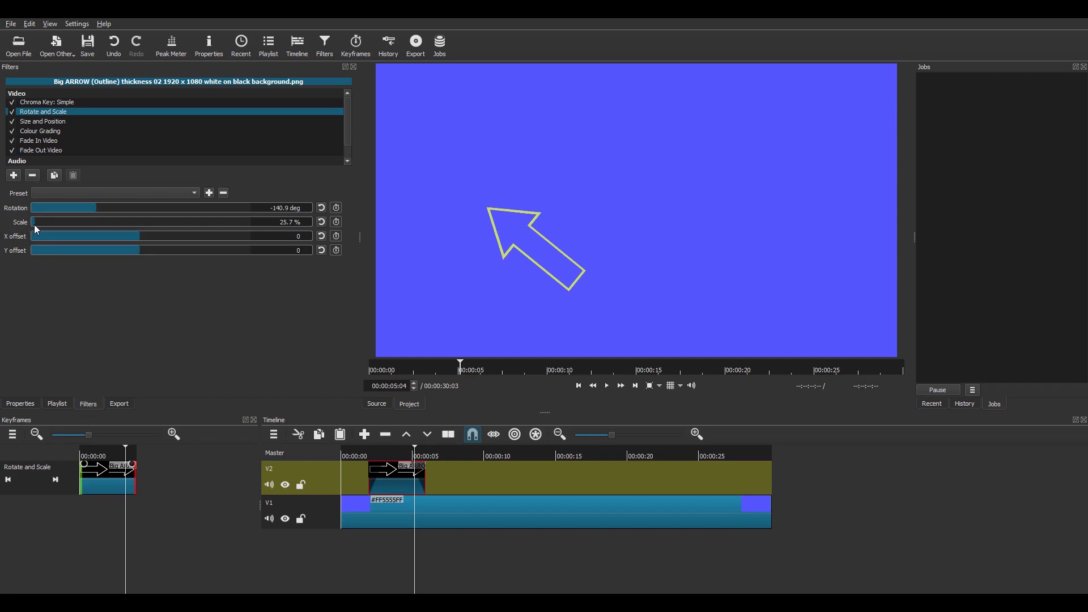
pyautogui.moveTo(34, 225); pyautogui.dragTo(32, 224)
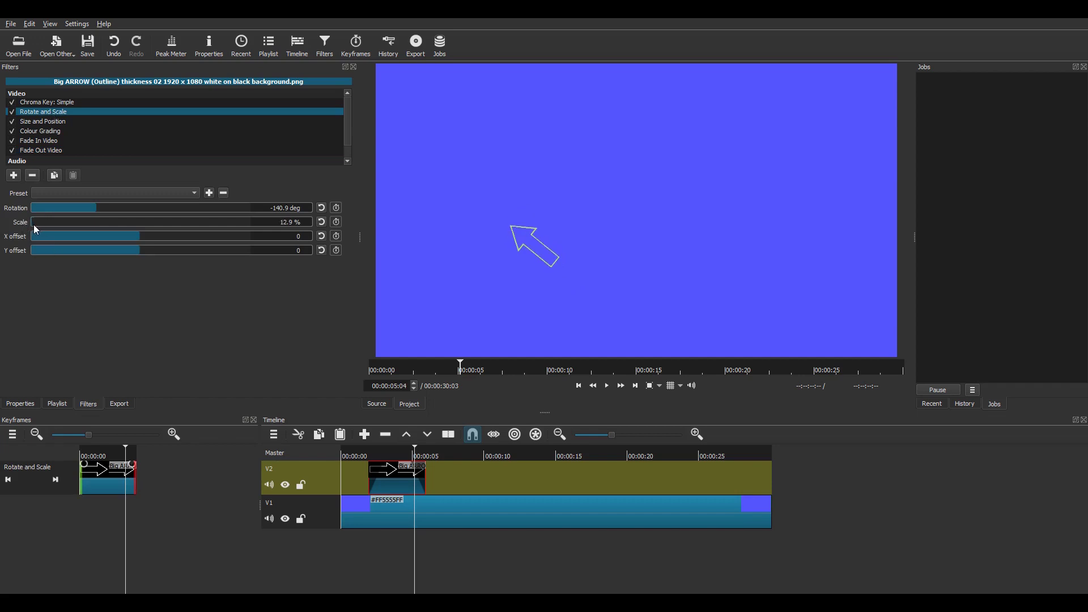
pyautogui.click(369, 456)
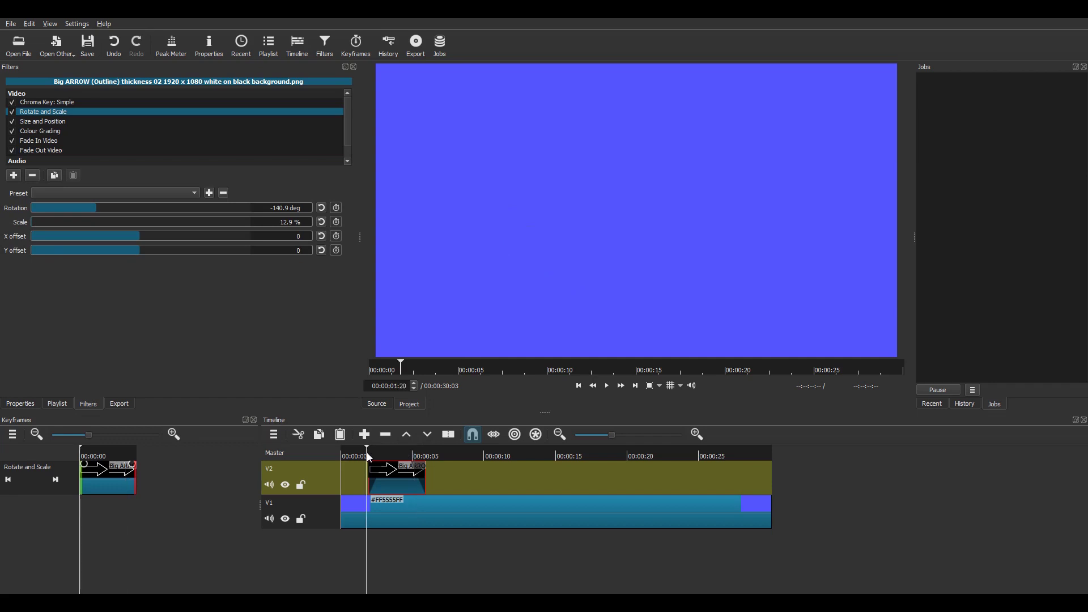
pyautogui.press('space')
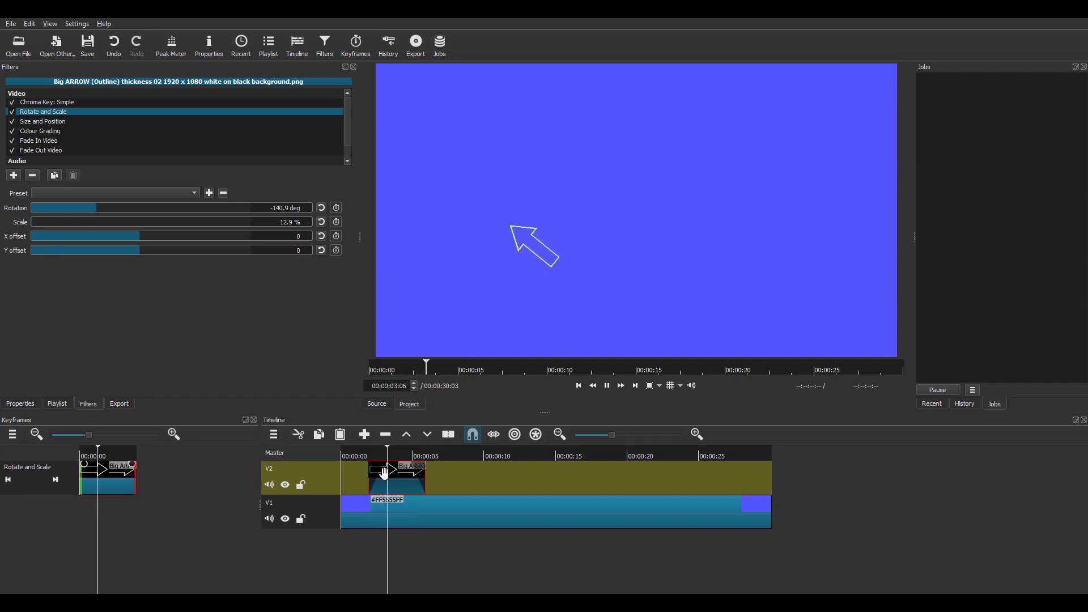
pyautogui.press('space')
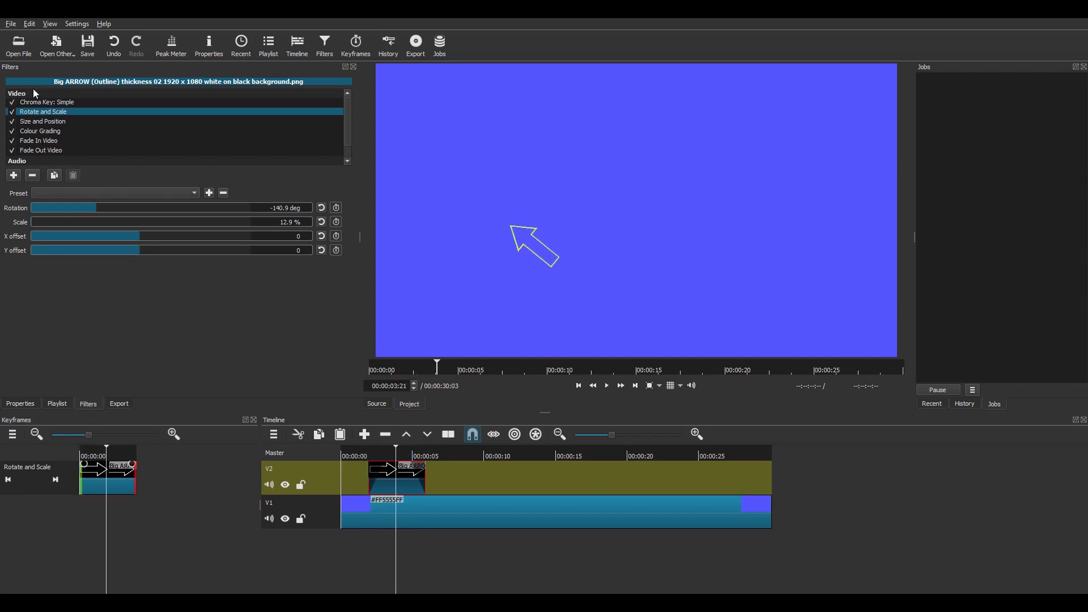
# Step: Load 'Big CIRCLE (Outline) thickness 03' from CIRCLES 1920 x 1080 and place it on V2 after the arrow
pyautogui.click(27, 49)
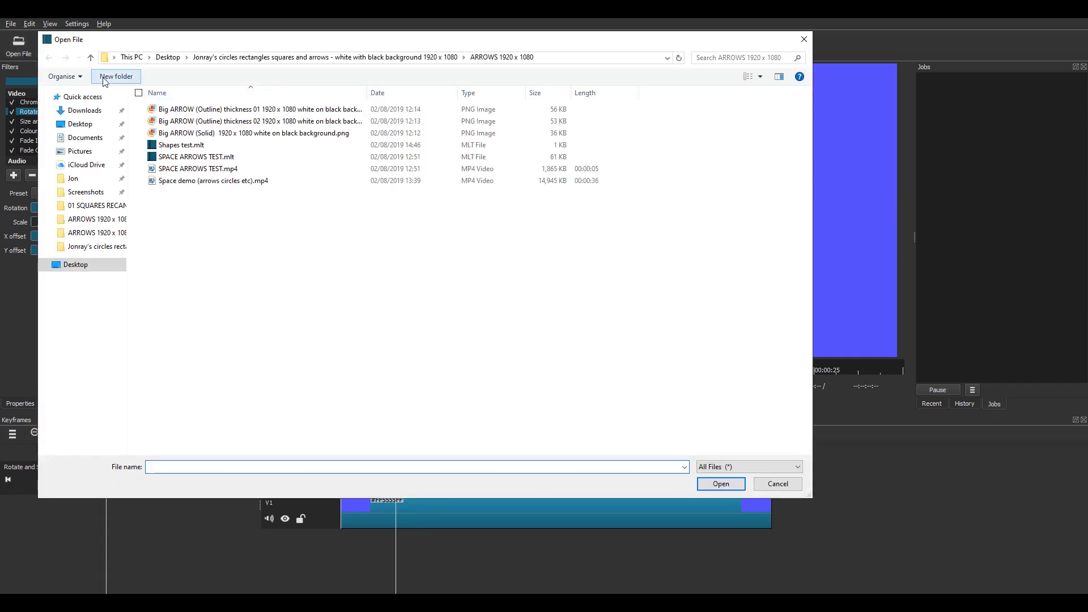
pyautogui.click(91, 58)
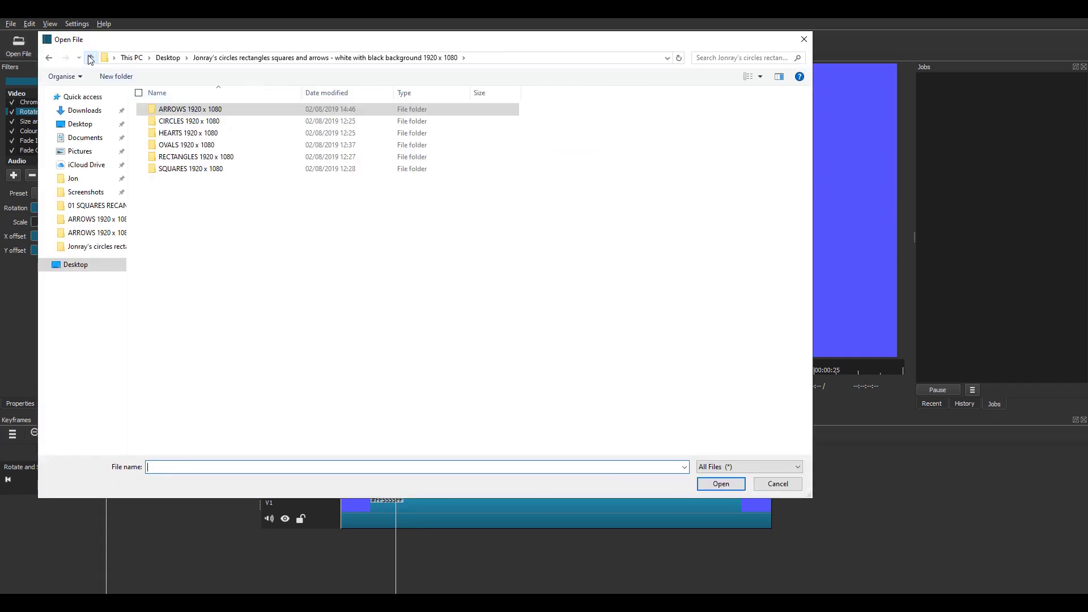
pyautogui.doubleClick(205, 121)
pyautogui.click(287, 129)
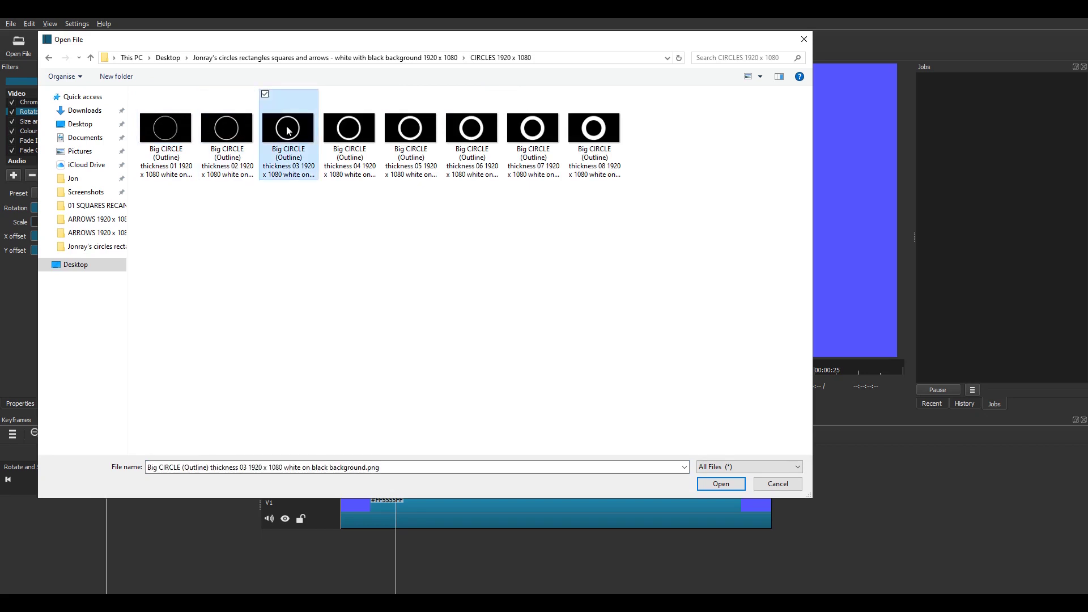
pyautogui.click(715, 485)
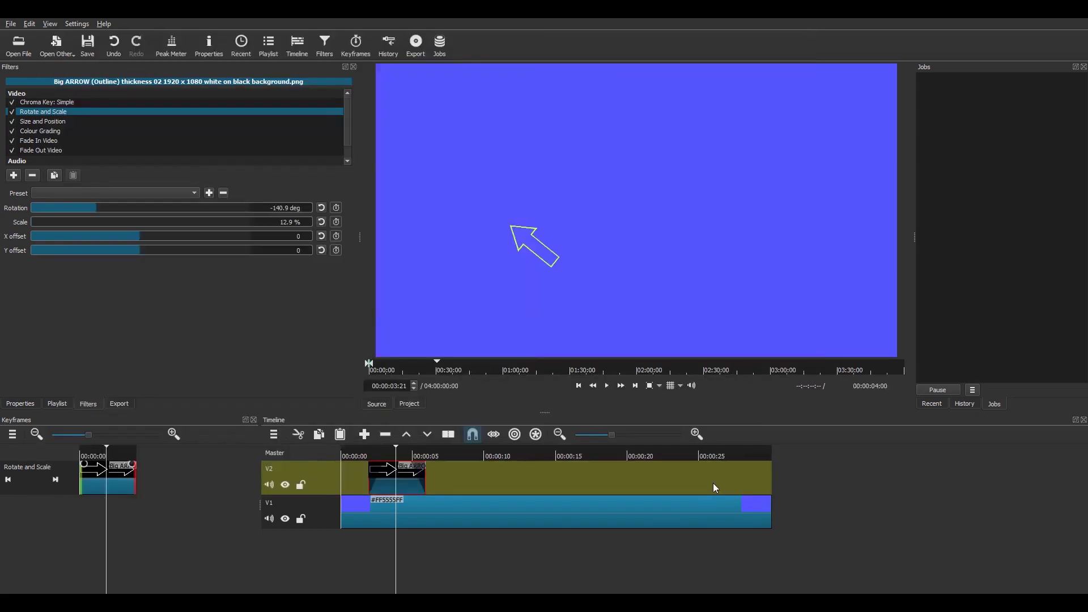
pyautogui.moveTo(573, 443); pyautogui.dragTo(406, 483)
# Step: Copy the arrow clip's filters and paste them onto the circle clip
pyautogui.click(407, 483)
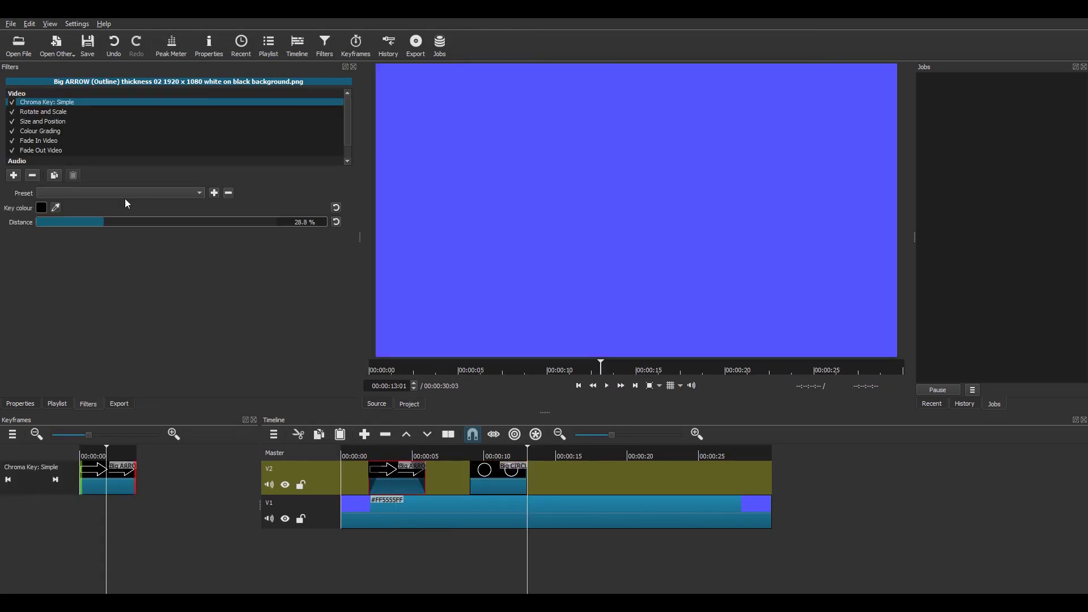
pyautogui.click(54, 179)
pyautogui.click(502, 480)
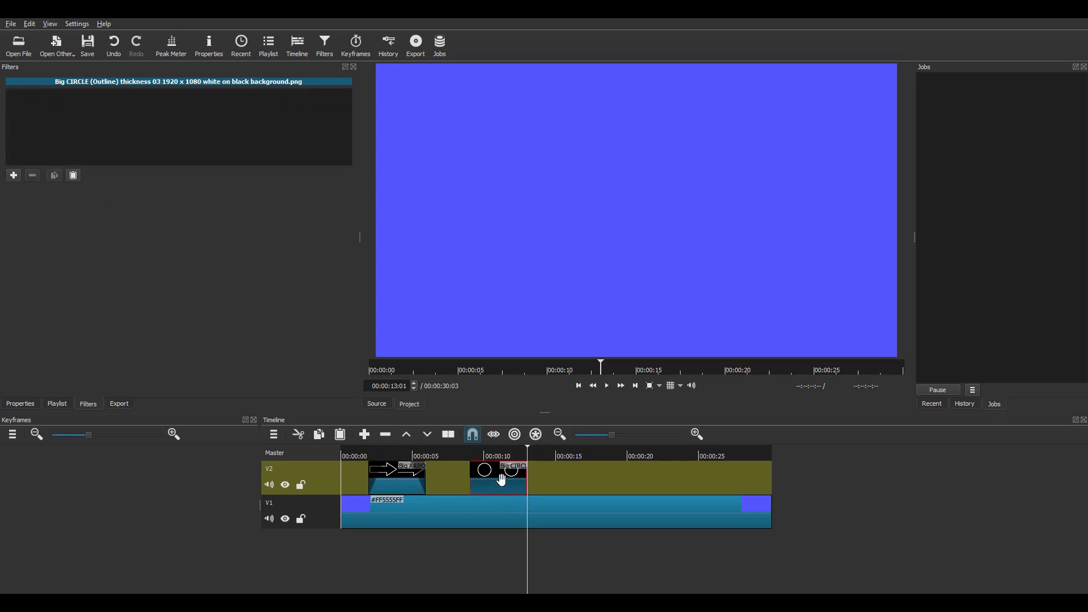
pyautogui.click(73, 175)
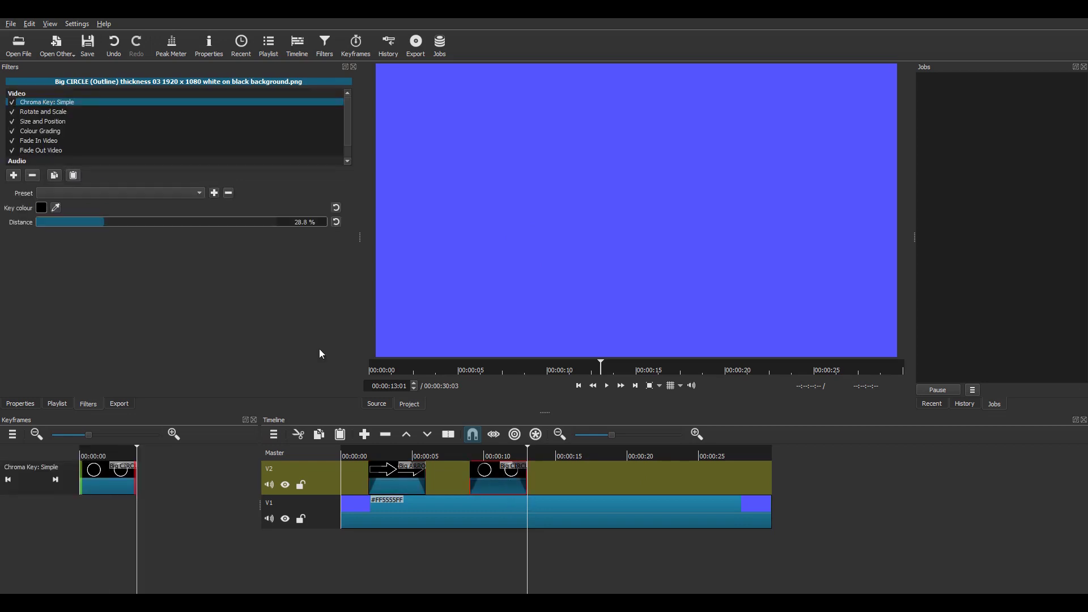
# Step: Preview the circle, then raise its Rotate and Scale scale to 51.2%
pyautogui.click(468, 456)
pyautogui.press('space')
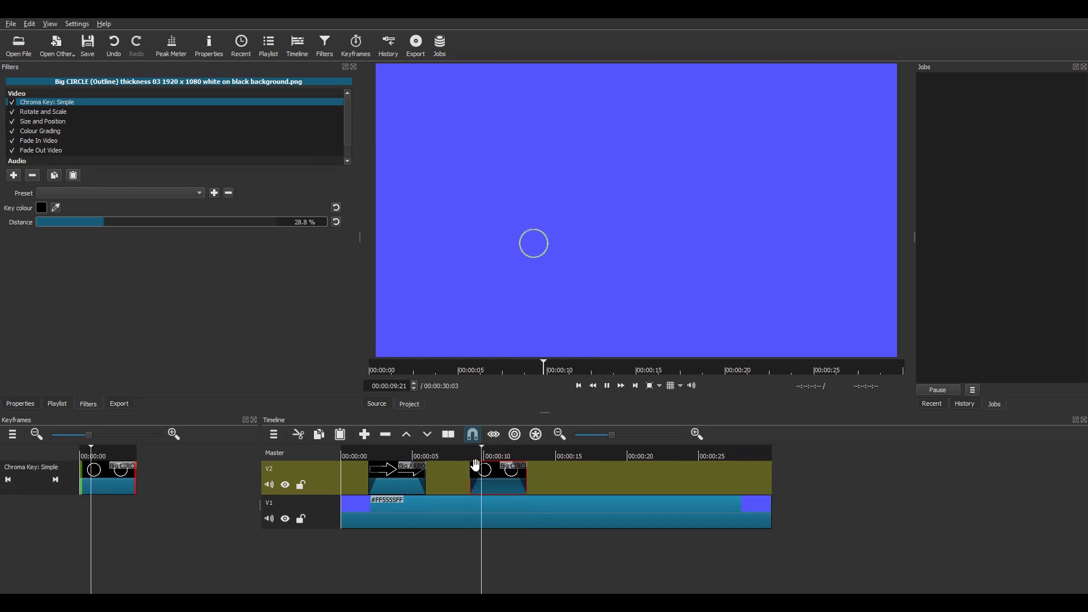
pyautogui.press('space')
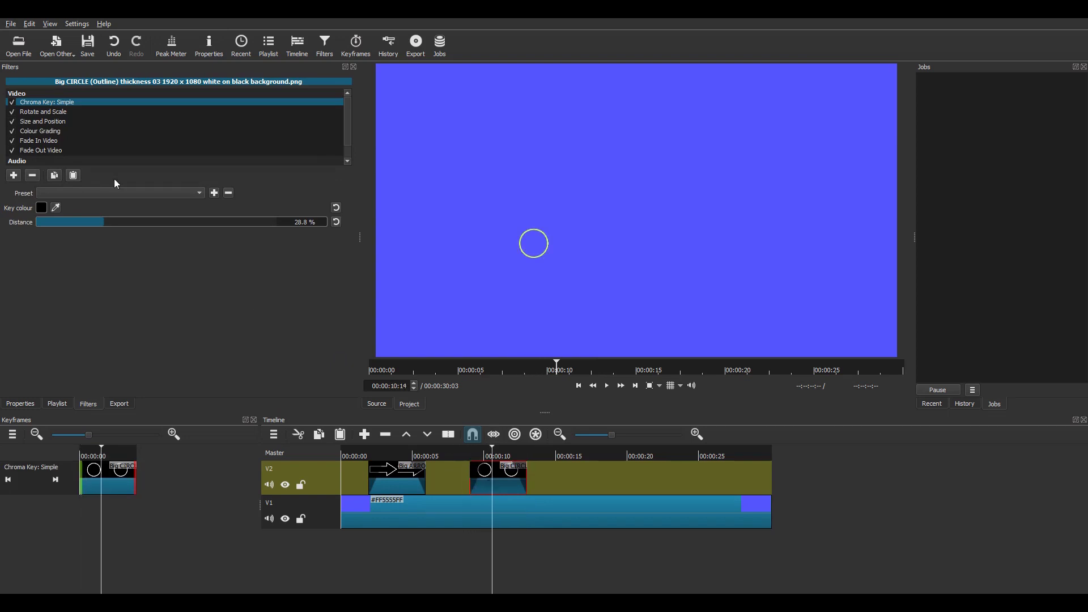
pyautogui.click(36, 111)
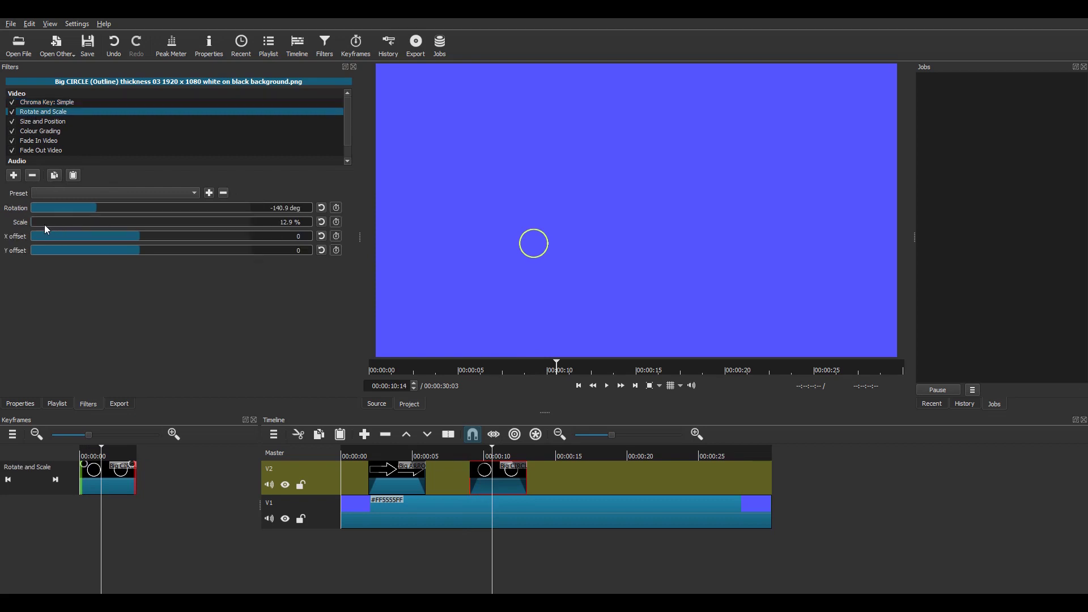
pyautogui.moveTo(45, 224); pyautogui.dragTo(46, 224)
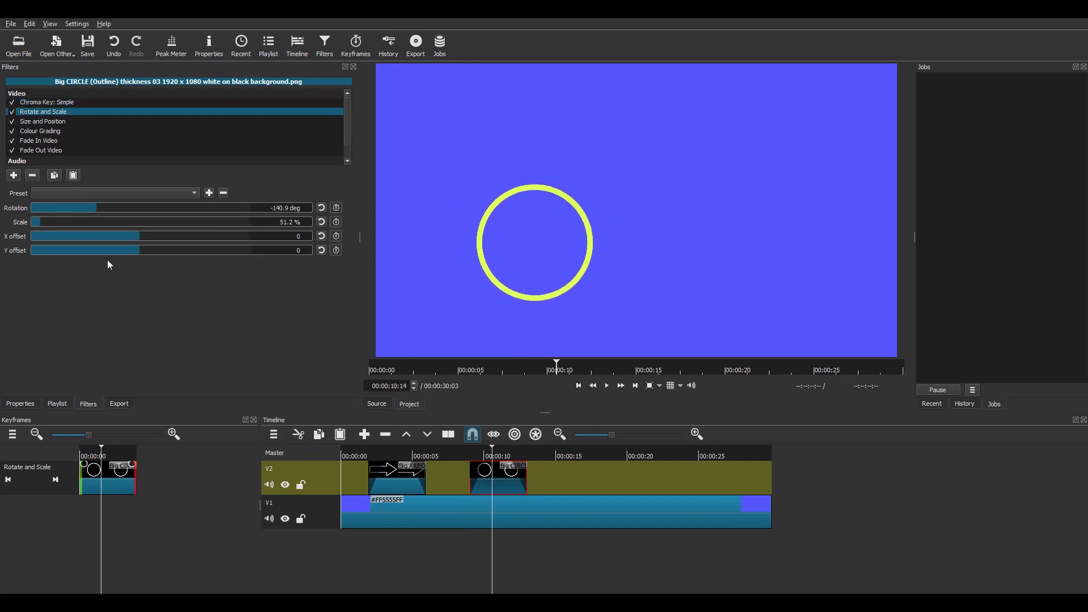
# Step: Tint the circle red in Colour Grading (highlights G -55.1%, B -39.6%)
pyautogui.click(53, 131)
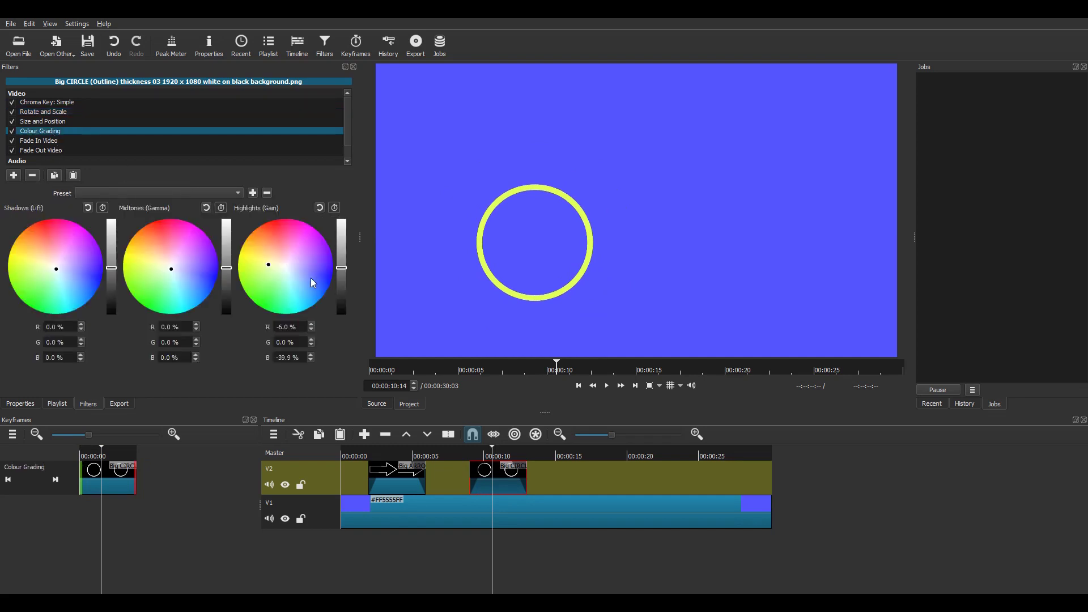
pyautogui.click(268, 259)
pyautogui.moveTo(268, 259); pyautogui.dragTo(285, 240)
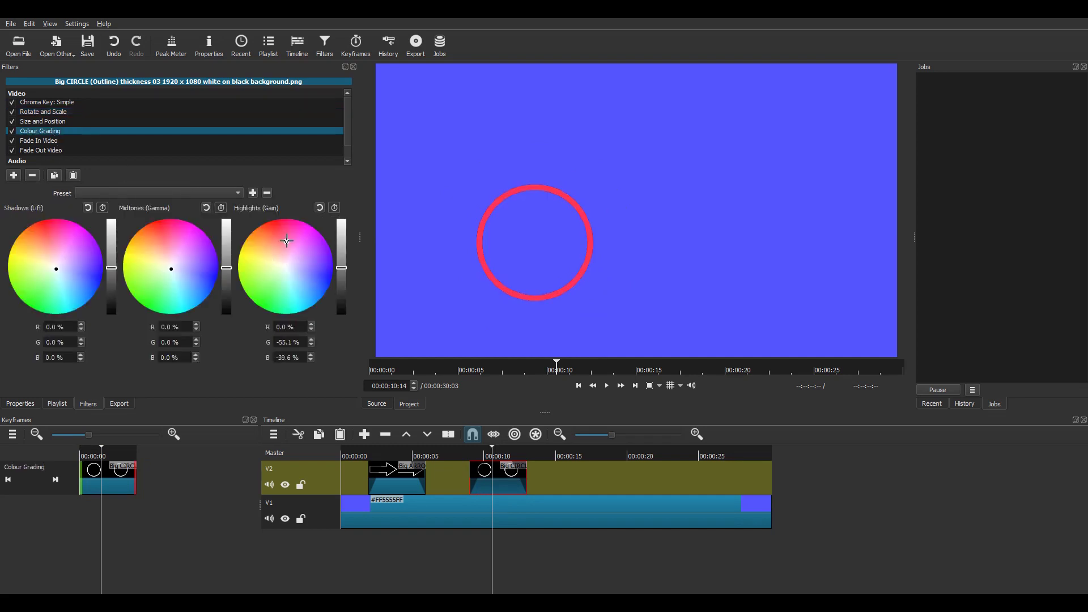
# Step: Preview the red circle and shift its clip to start around 10 seconds
pyautogui.click(465, 457)
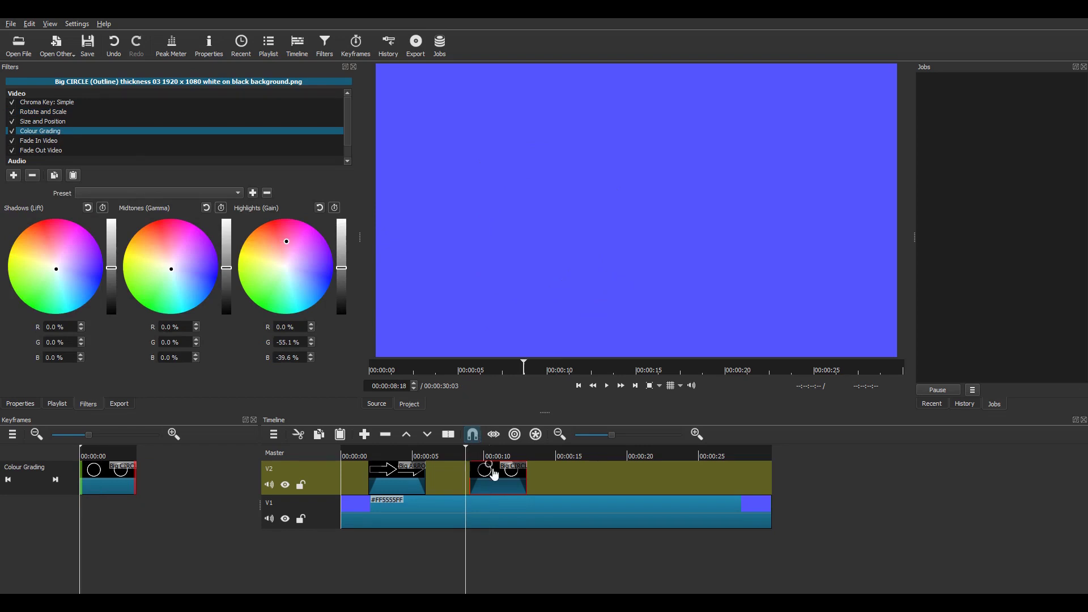
pyautogui.press('space')
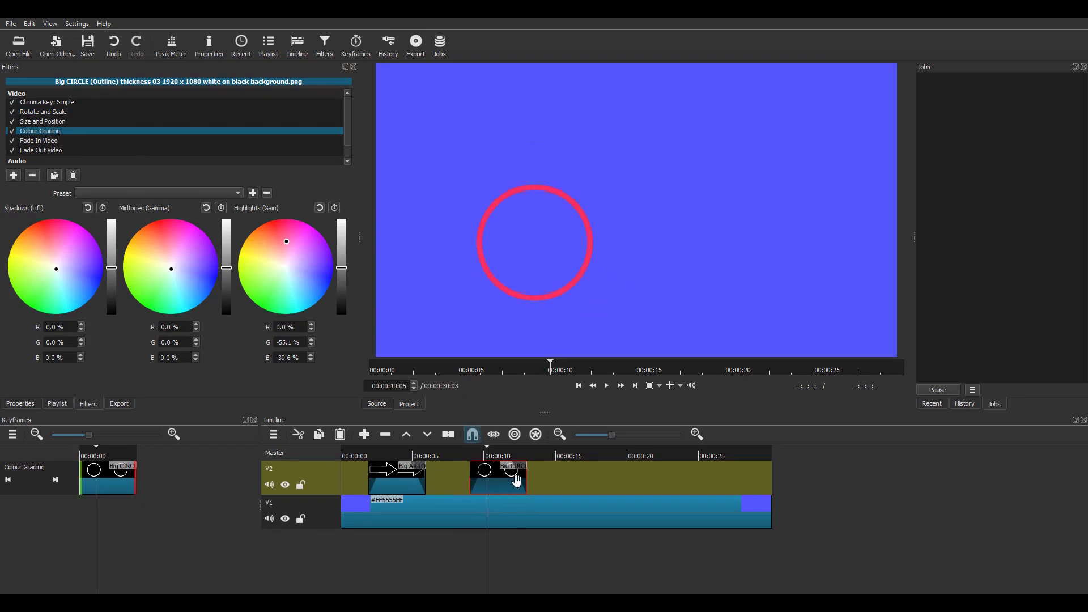
pyautogui.moveTo(507, 479); pyautogui.dragTo(524, 469)
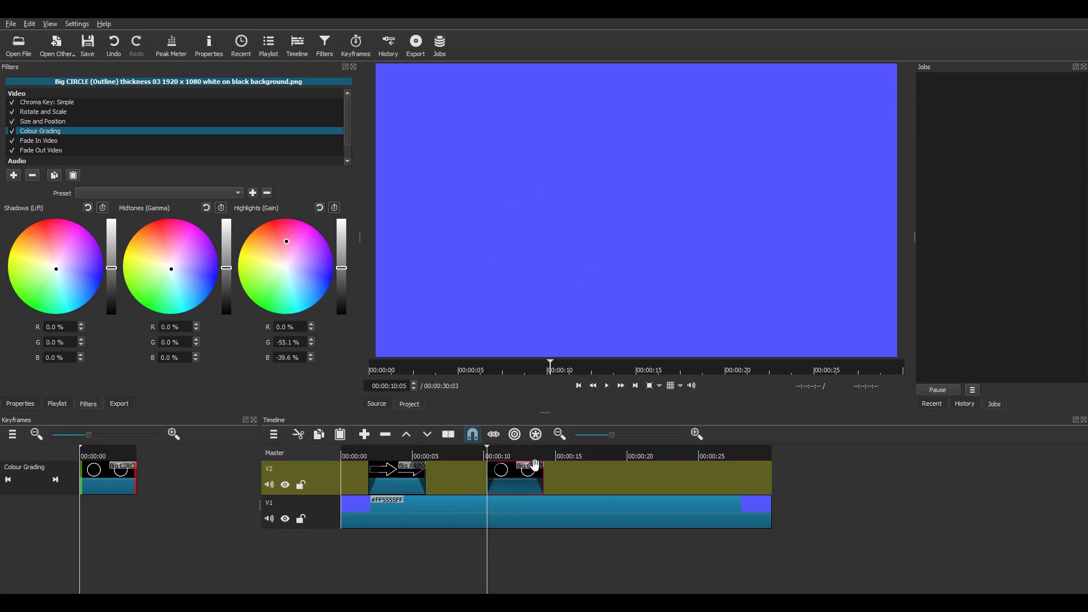